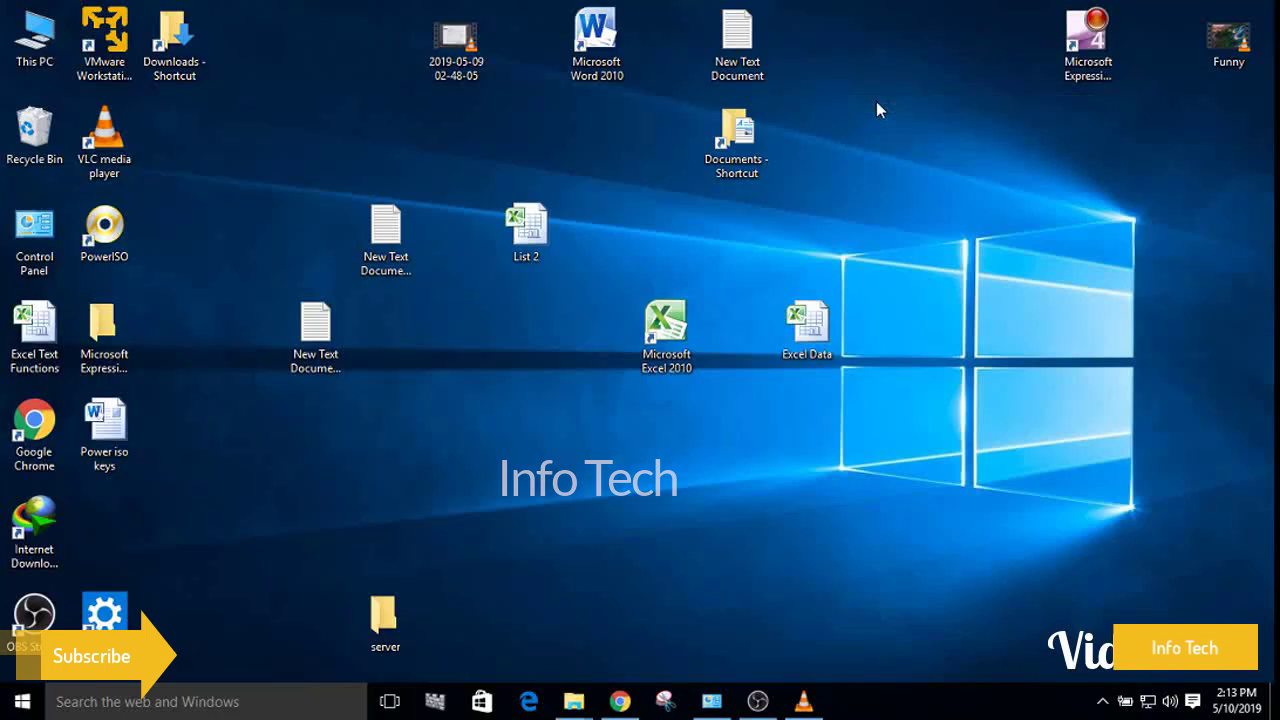
Step: Open the Excel Data workbook from the desktop and convert the range A1:D23 into a table with headers
right_click(827, 46)
left_click(885, 104)
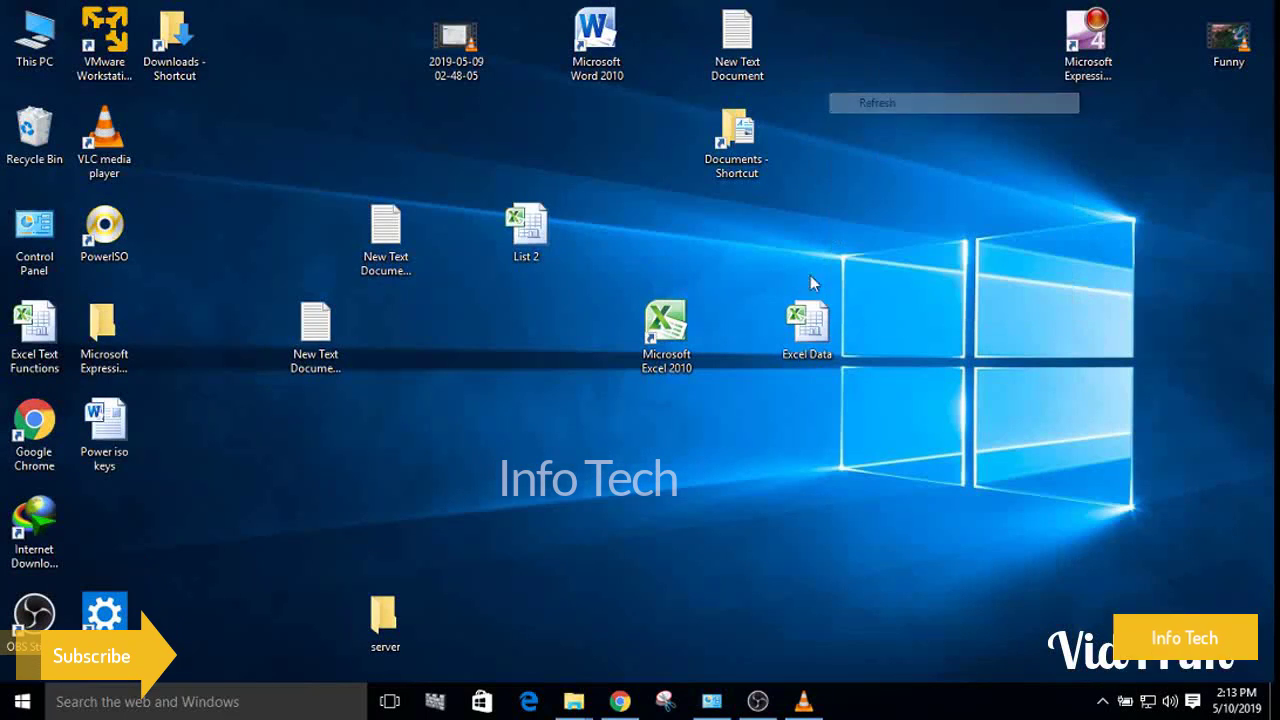
double_click(808, 330)
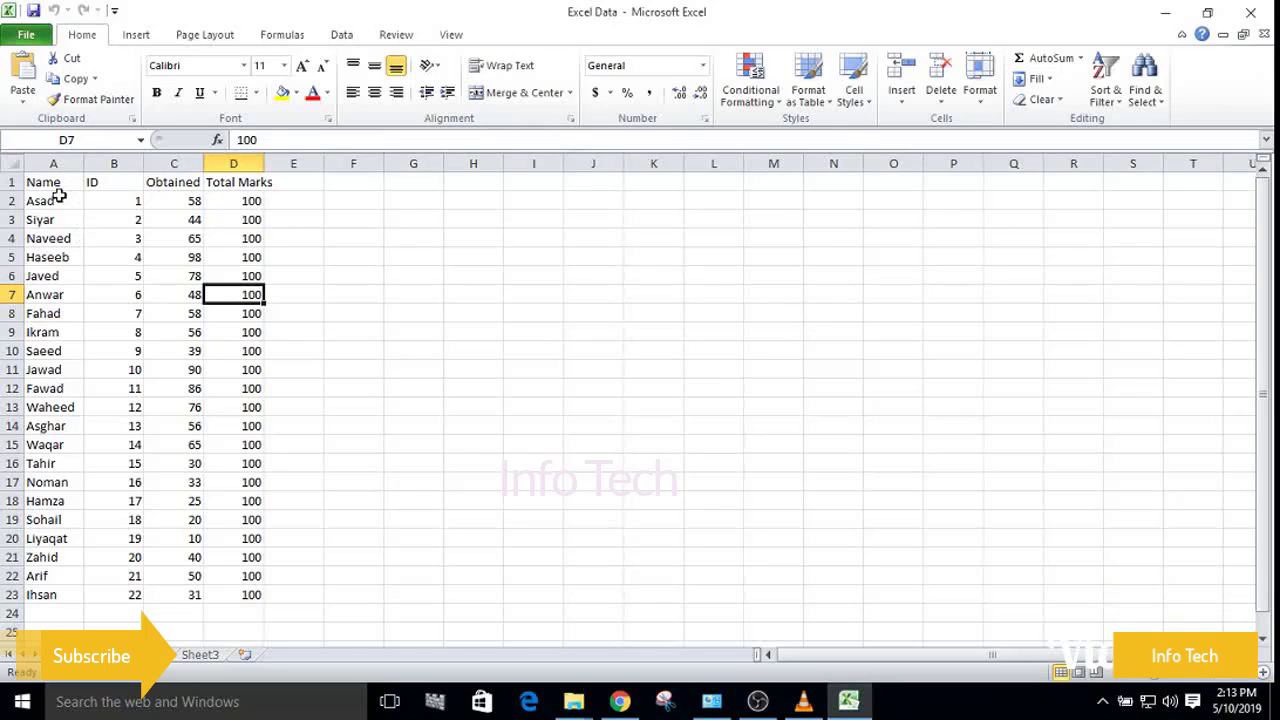
left_click_drag(45, 180, 220, 594)
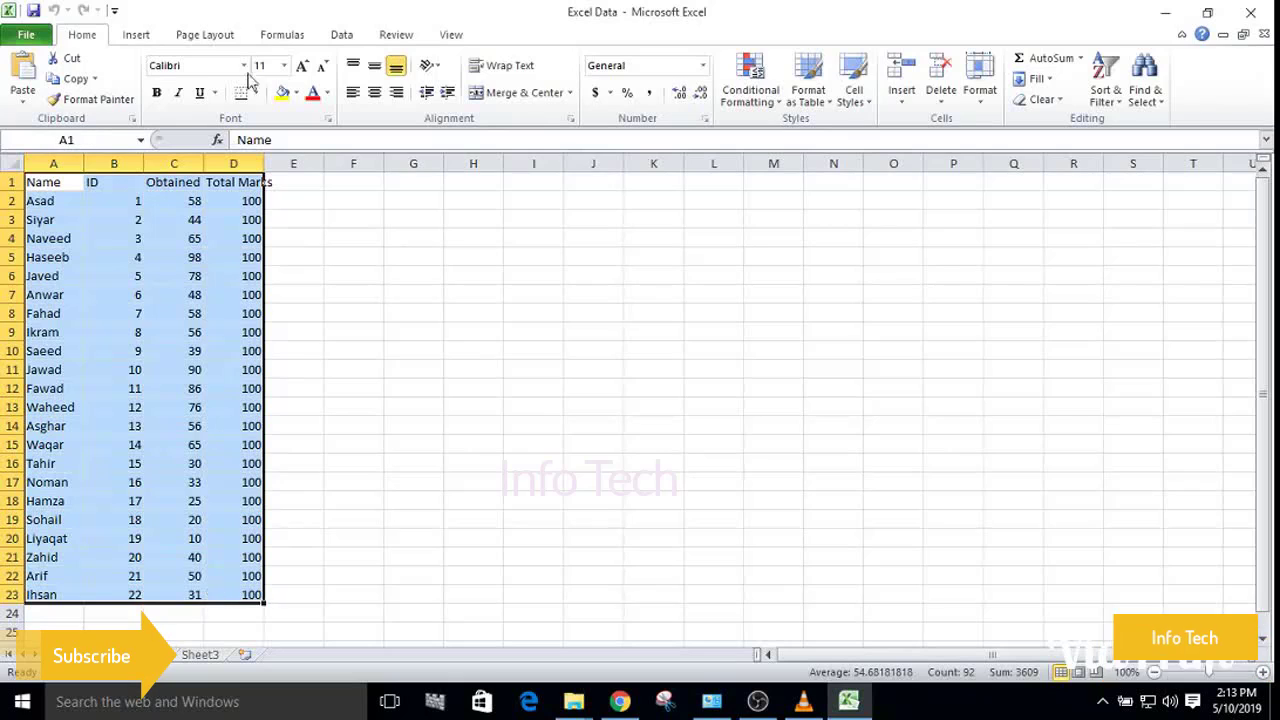
left_click(137, 36)
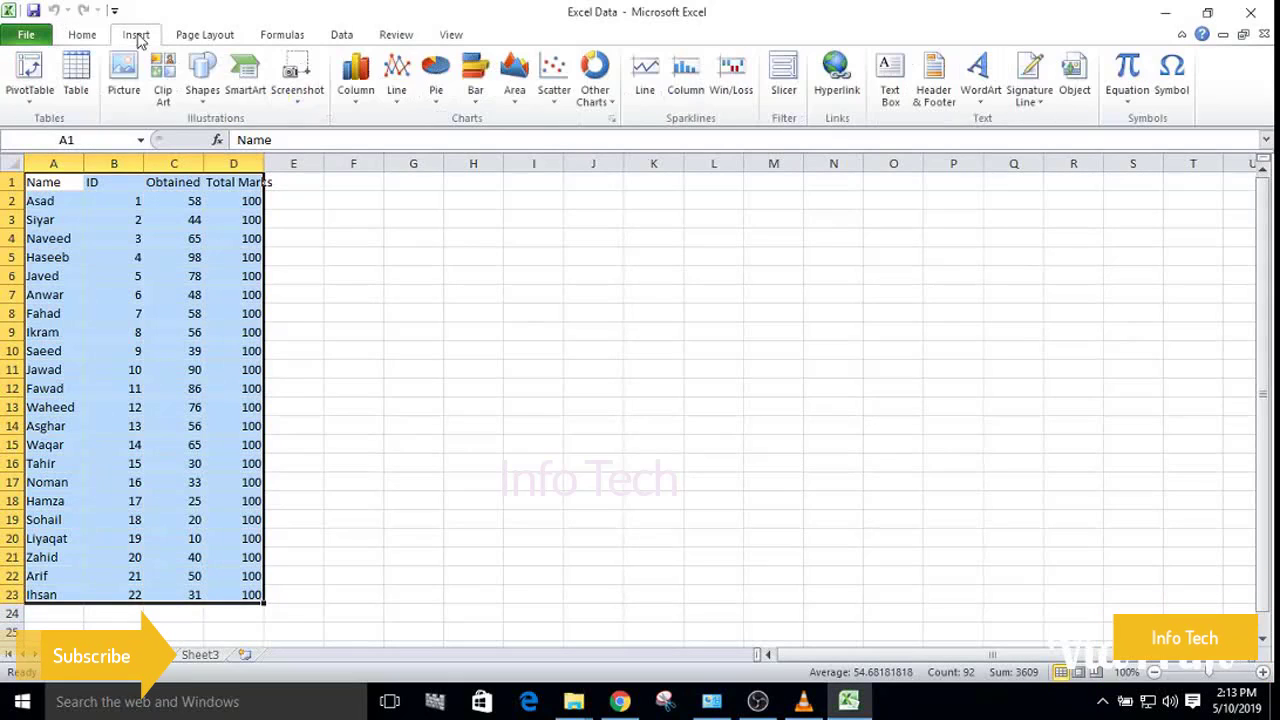
left_click(79, 91)
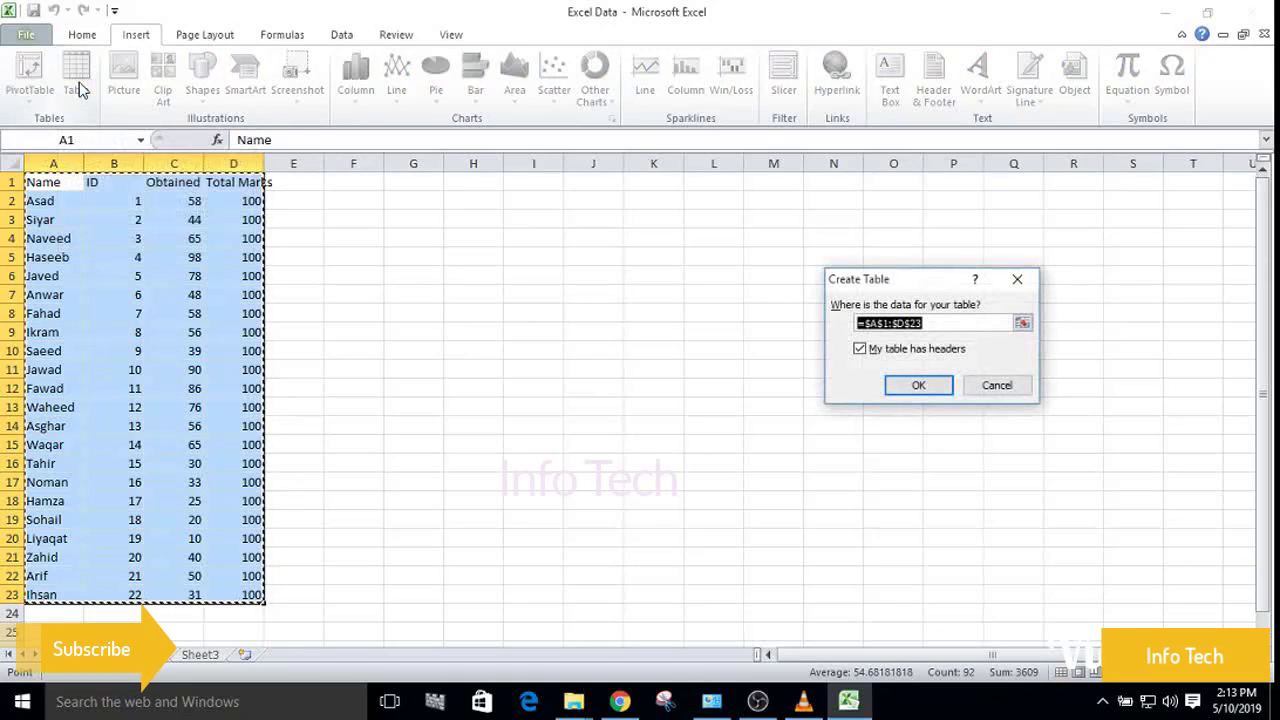
left_click(915, 388)
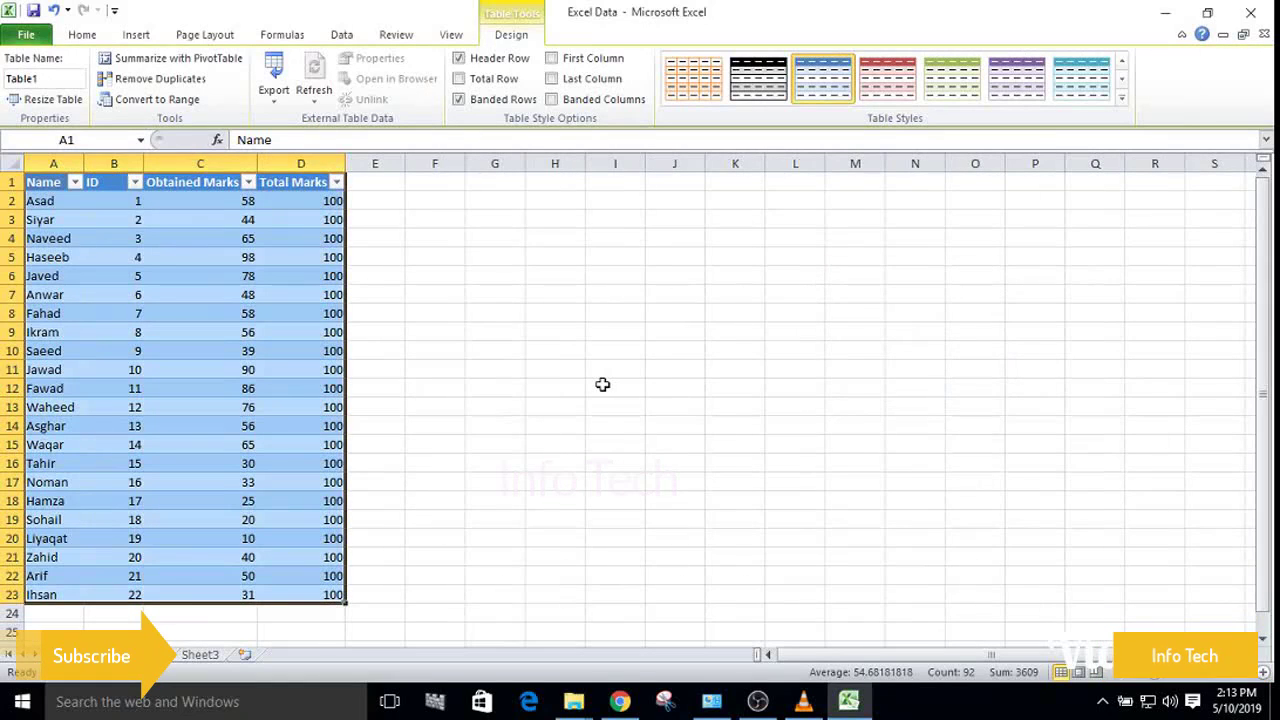
Step: Close the Excel Data workbook and start Microsoft Excel 2010 with a blank workbook
left_click(1254, 14)
left_click(666, 328)
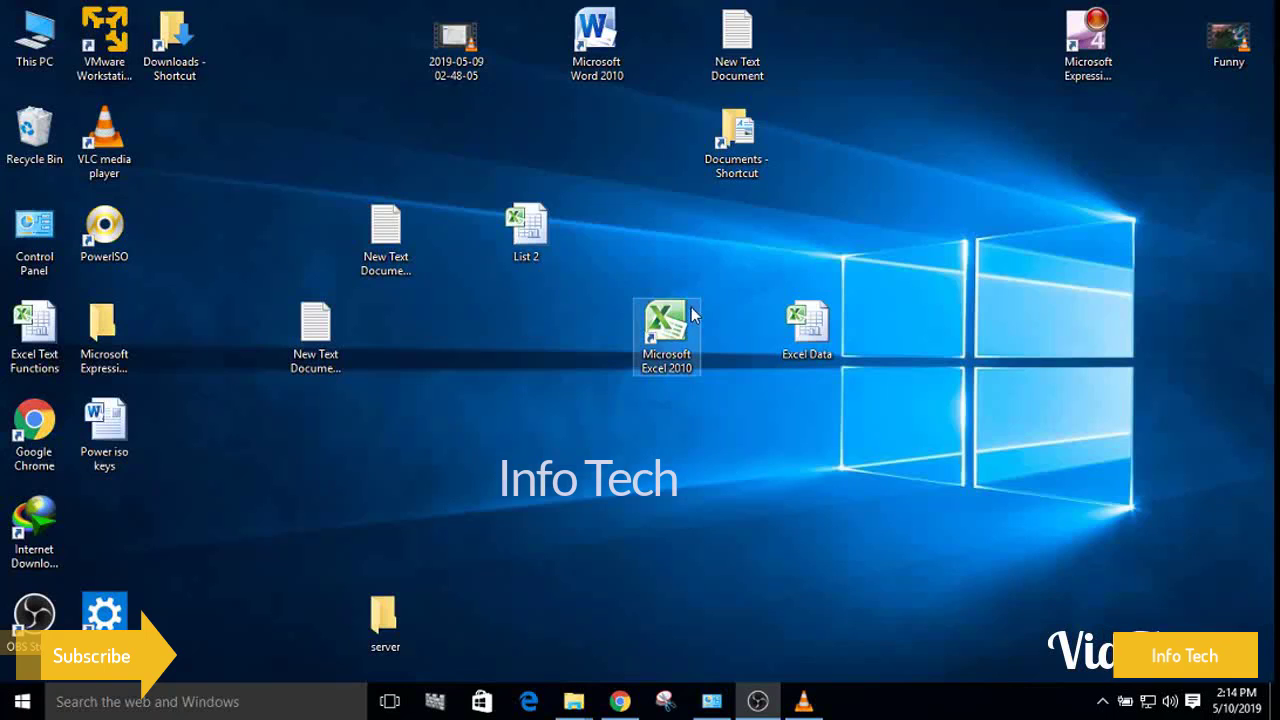
double_click(670, 322)
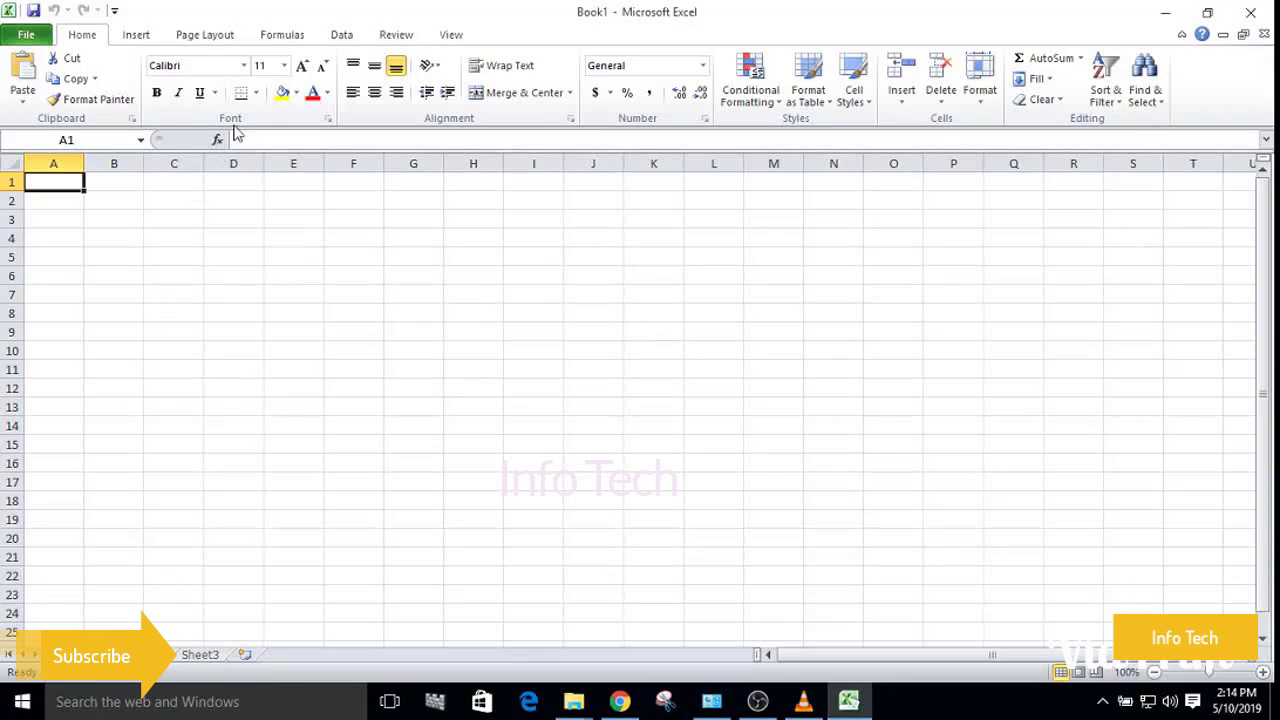
Step: Start an external data import through Microsoft Query with Excel Files as the data source
left_click(342, 37)
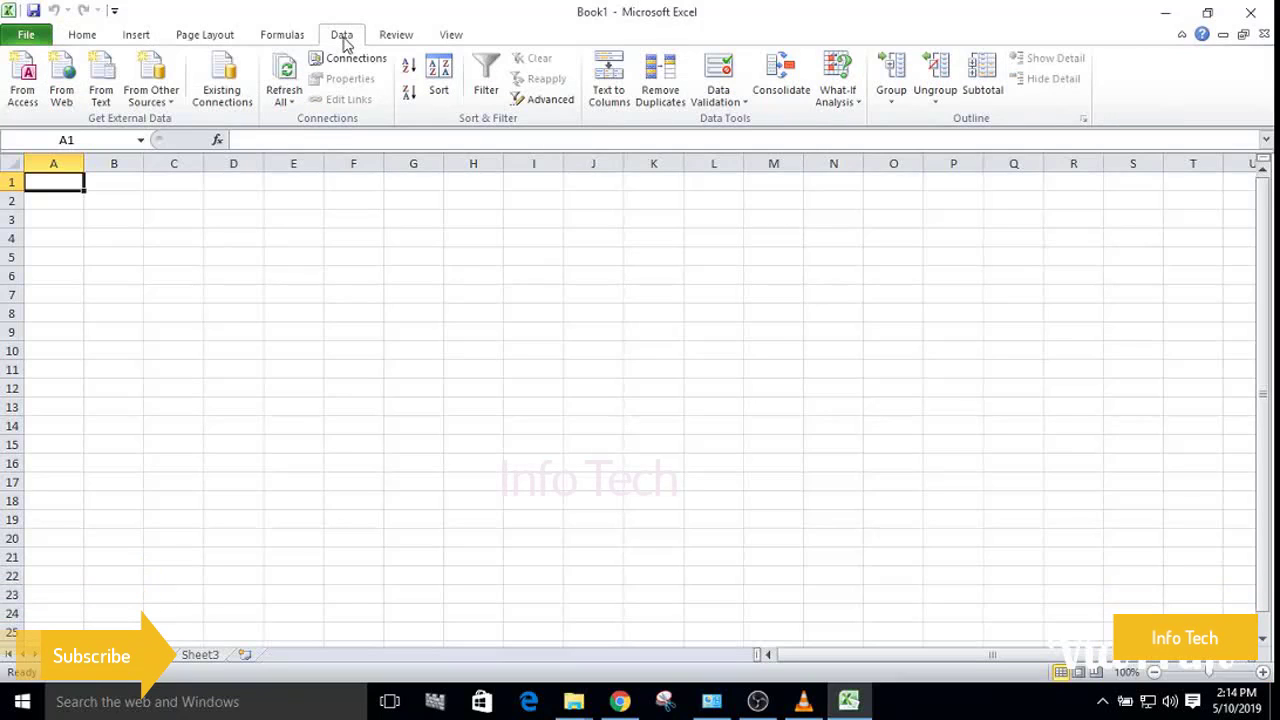
left_click(163, 104)
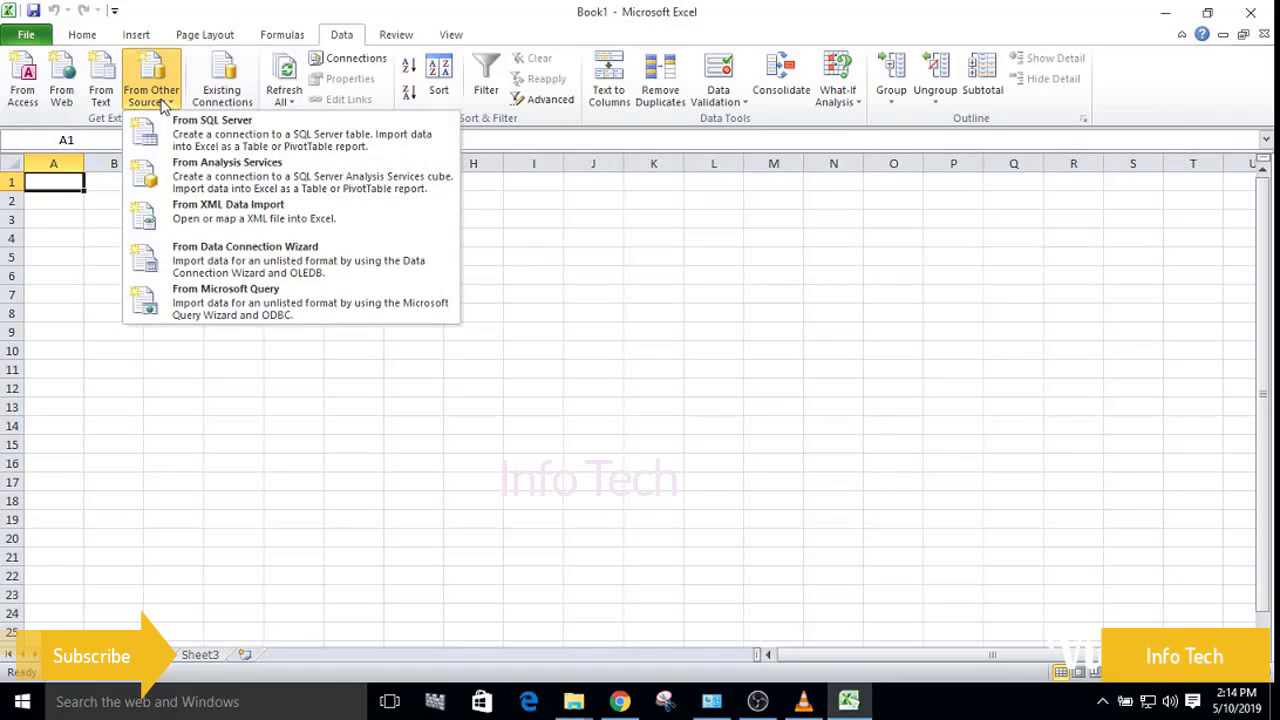
left_click(225, 308)
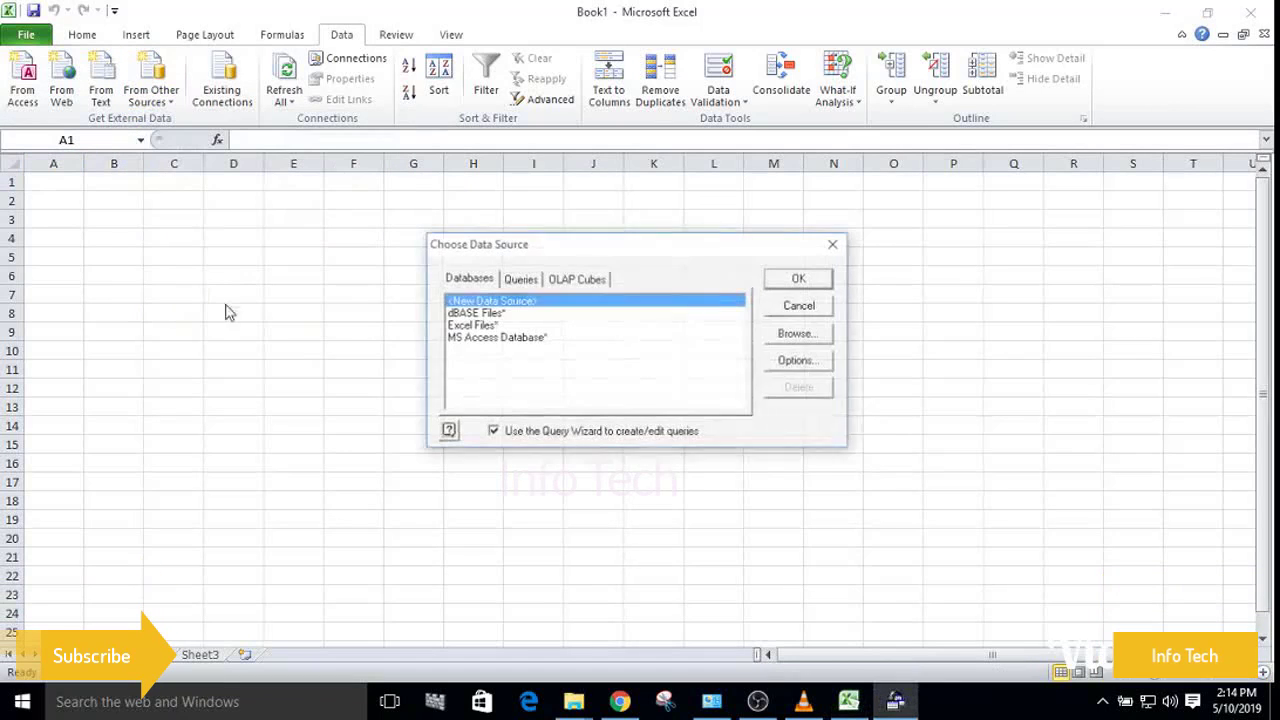
left_click(473, 327)
left_click(773, 278)
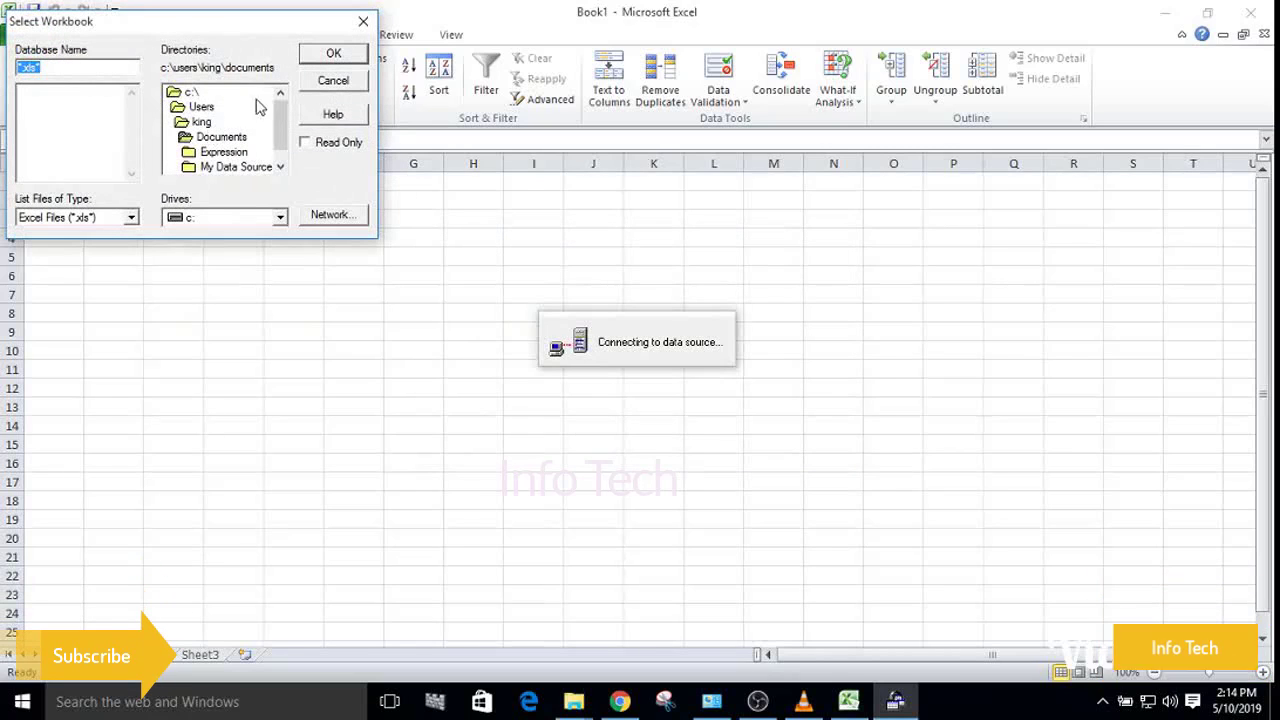
Step: Choose Excel Data.xlsx from the user's Desktop folder as the workbook to query
left_click_drag(181, 26, 325, 37)
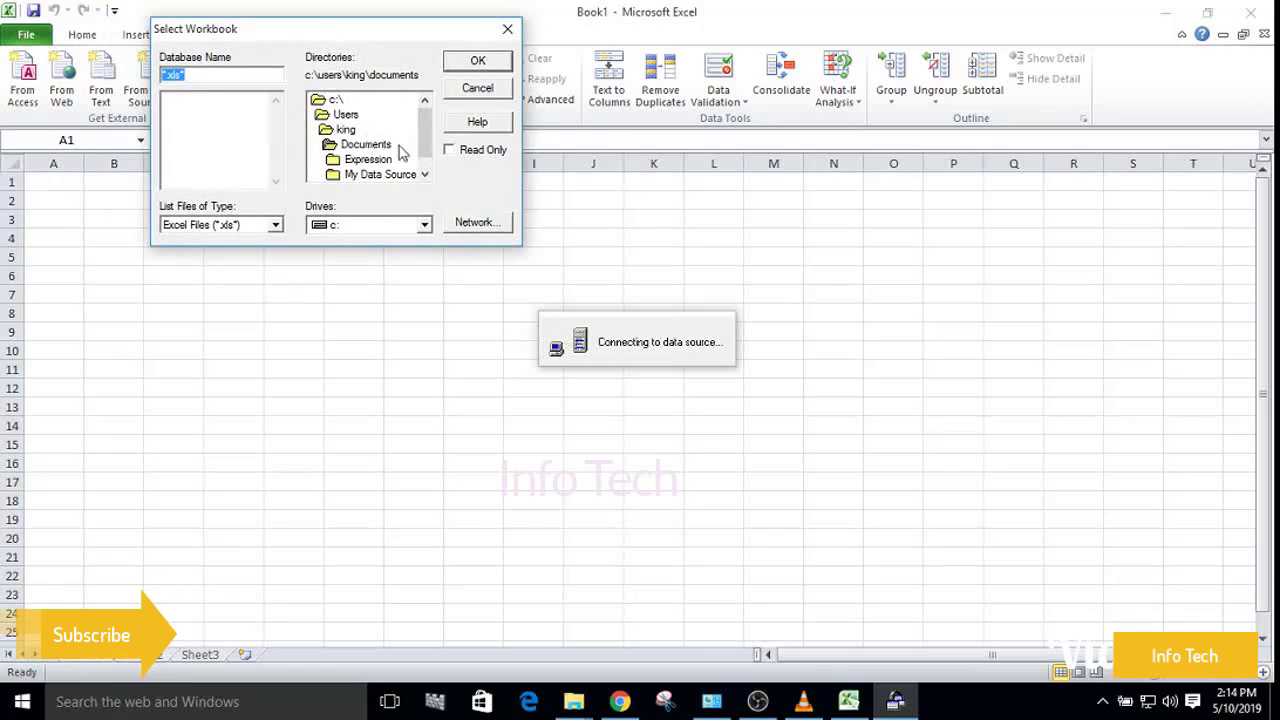
double_click(342, 131)
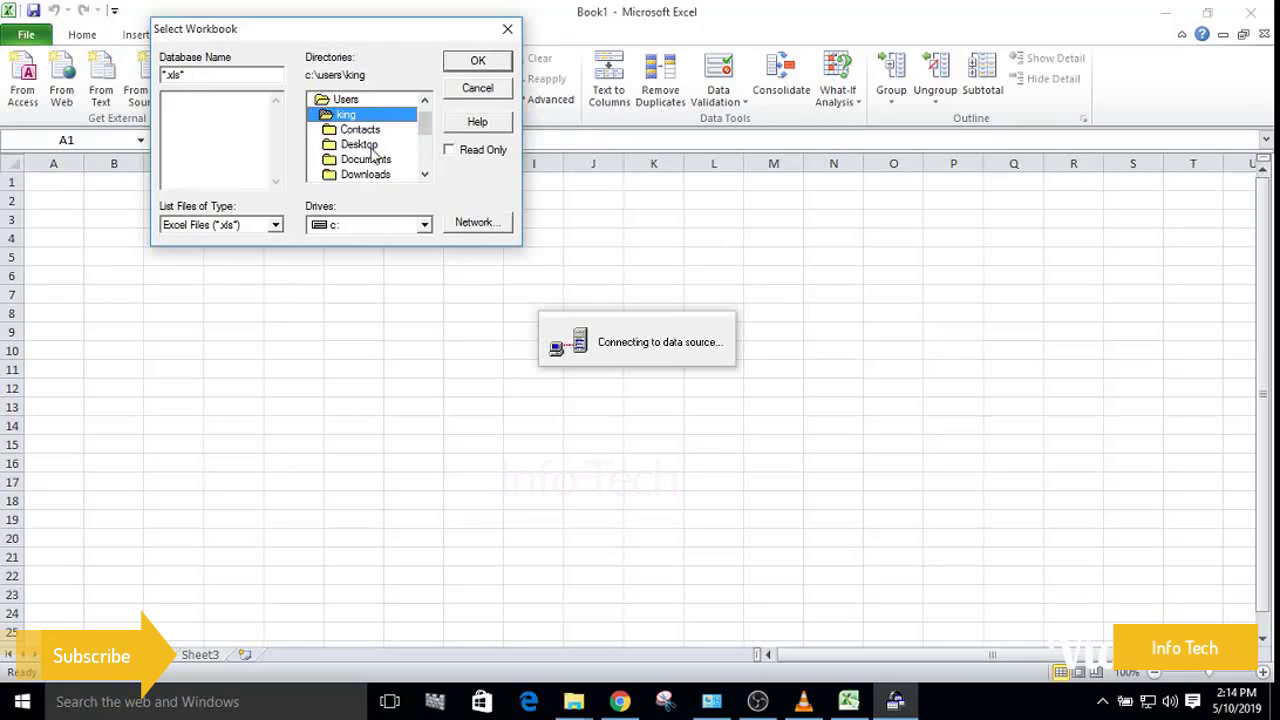
left_click(360, 148)
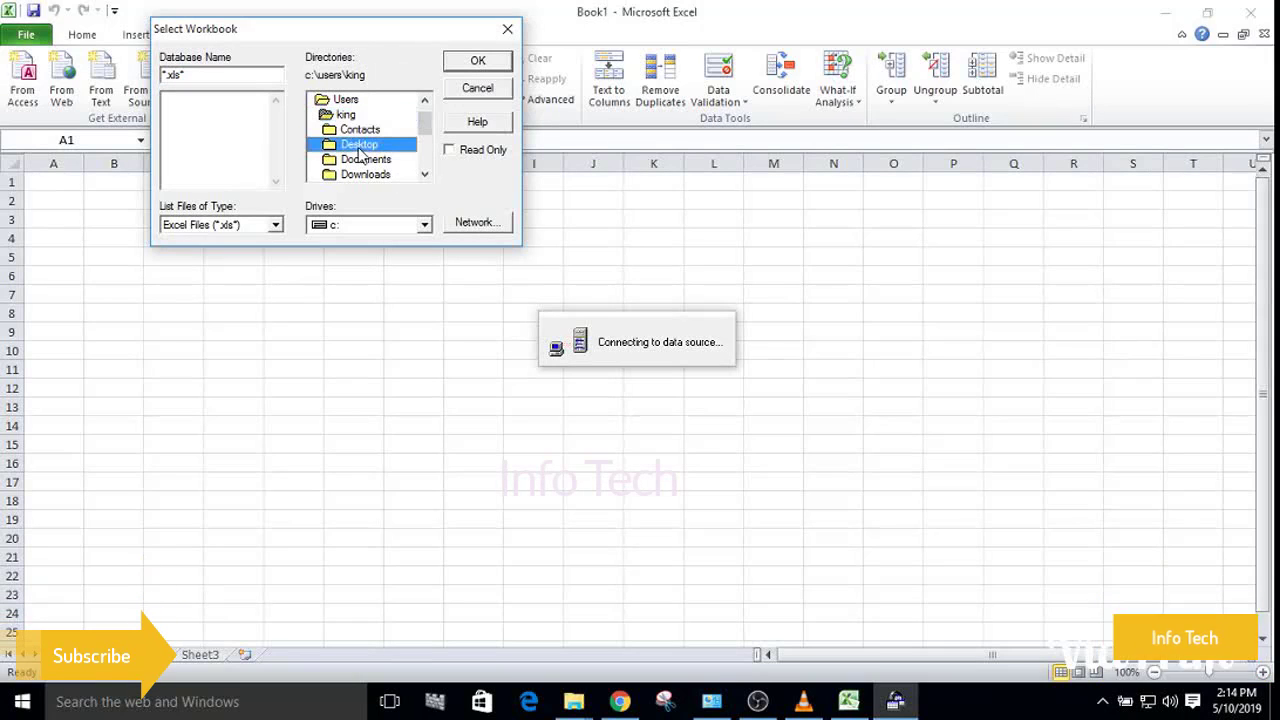
double_click(359, 148)
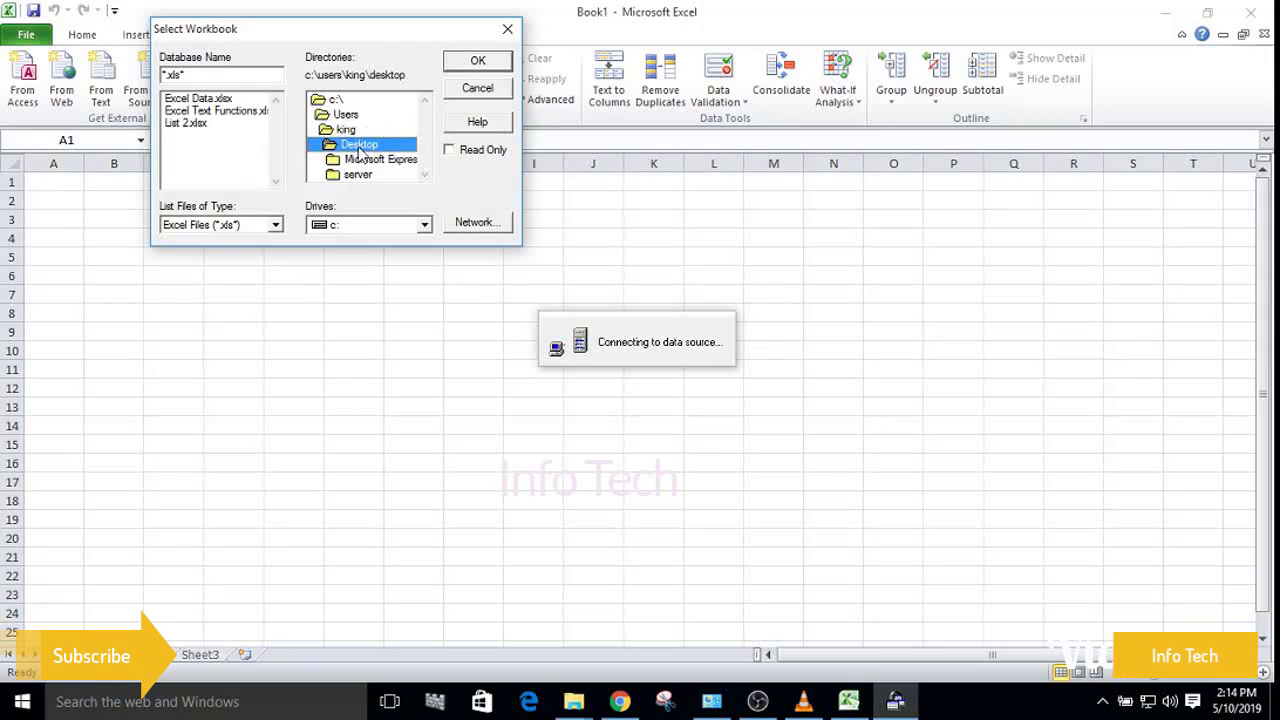
left_click(205, 99)
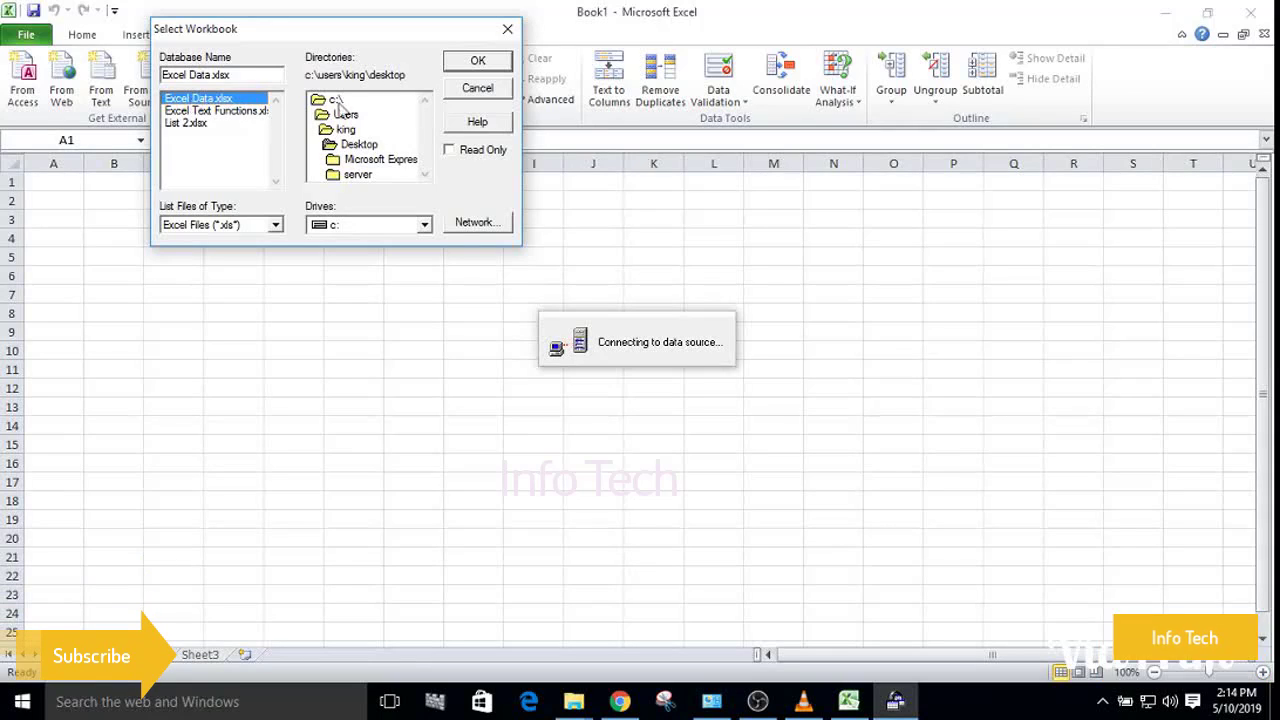
left_click(476, 61)
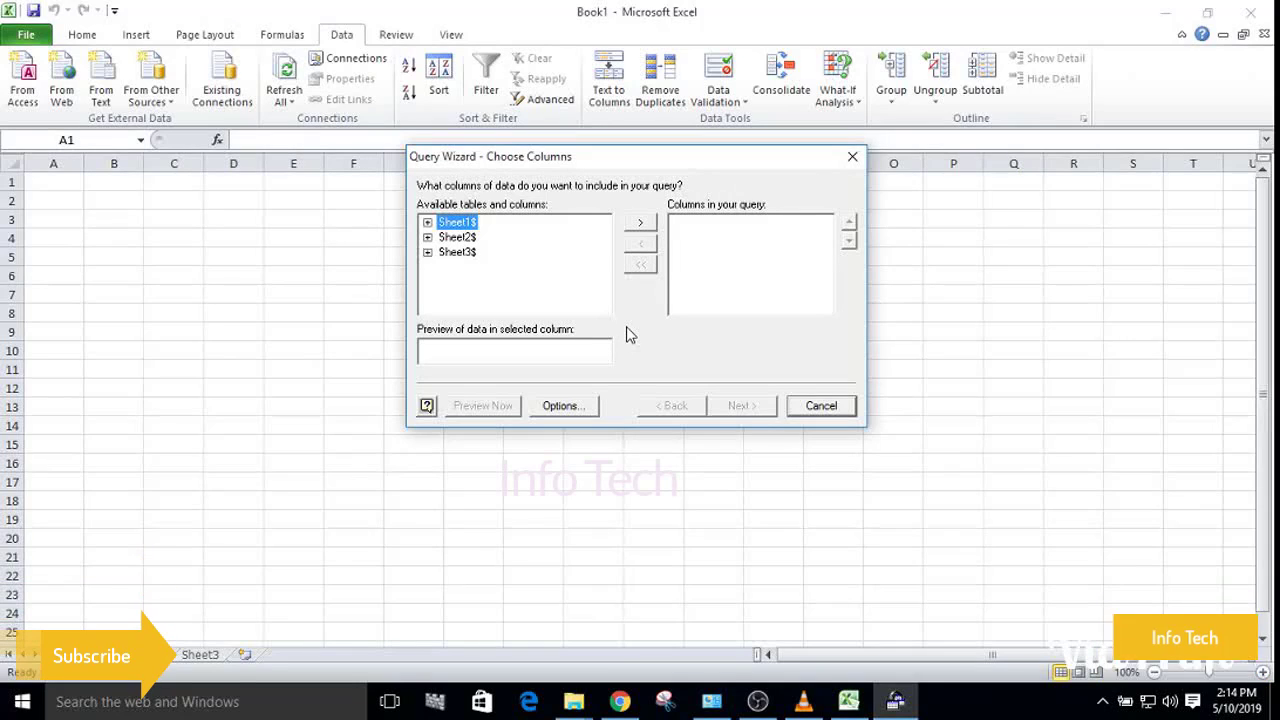
Step: Set the Query Wizard's table options to show System Tables along with tables, views and synonyms
left_click(575, 412)
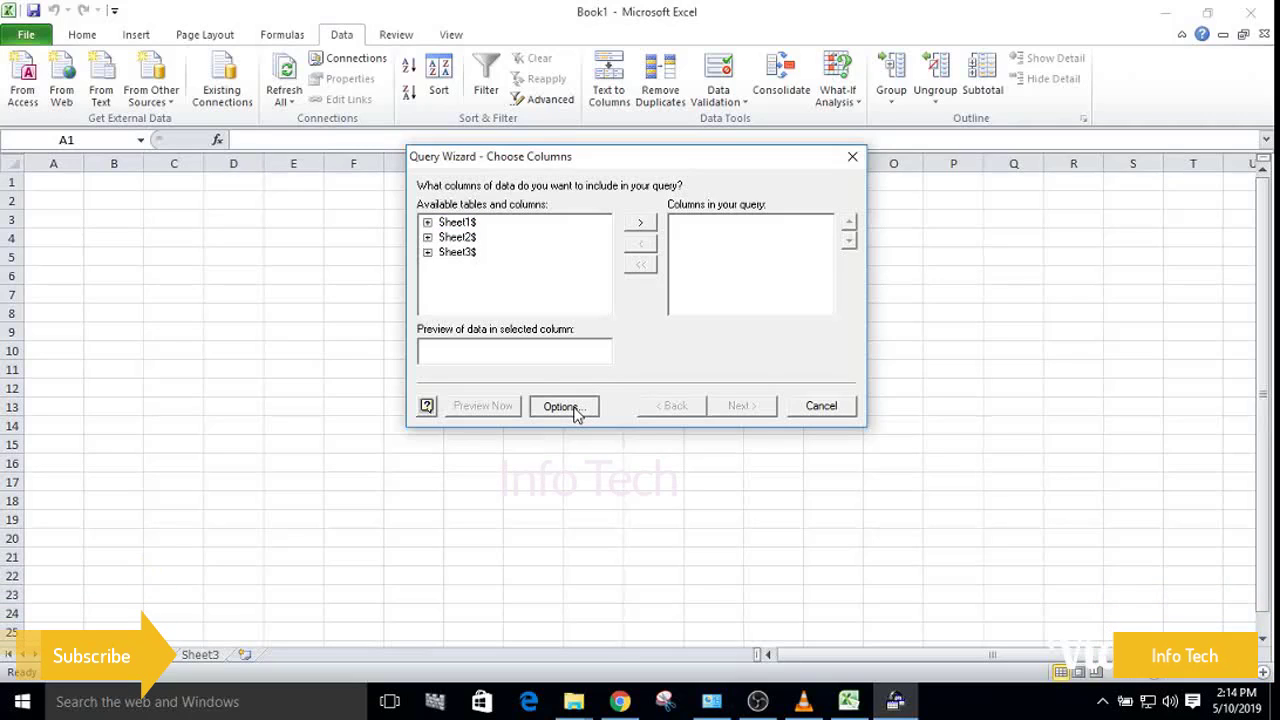
left_click(576, 411)
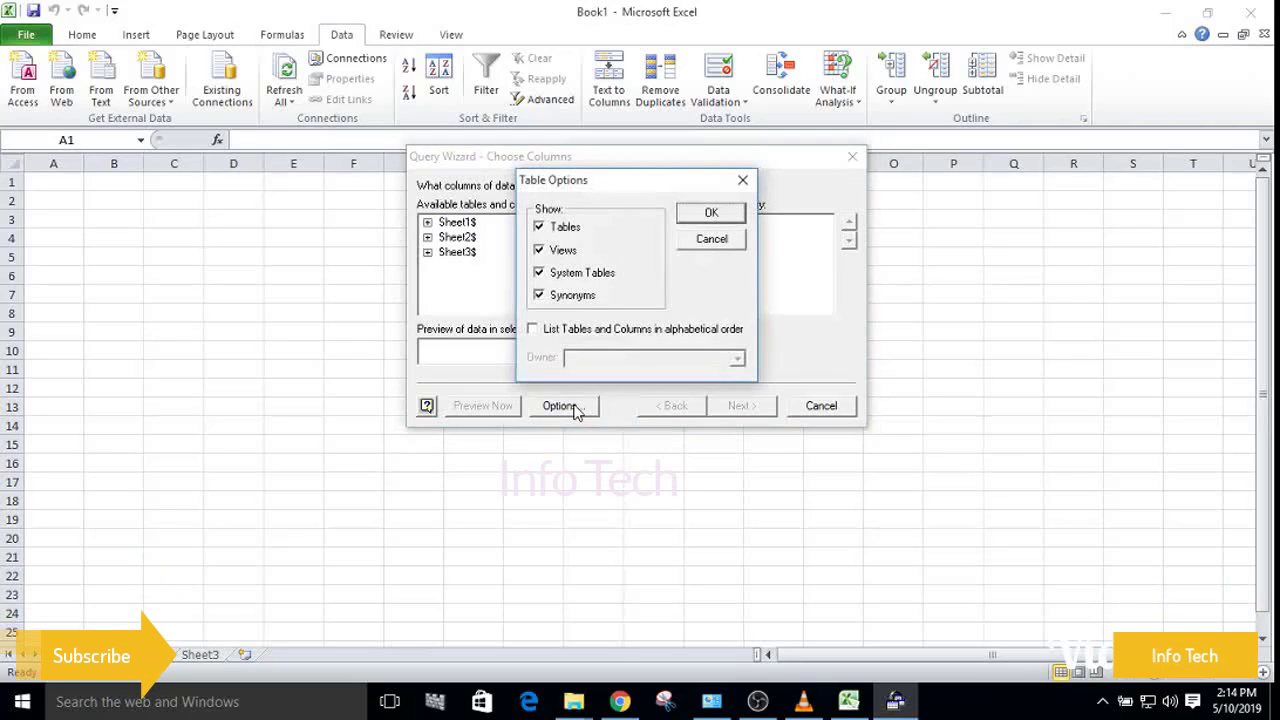
left_click(539, 273)
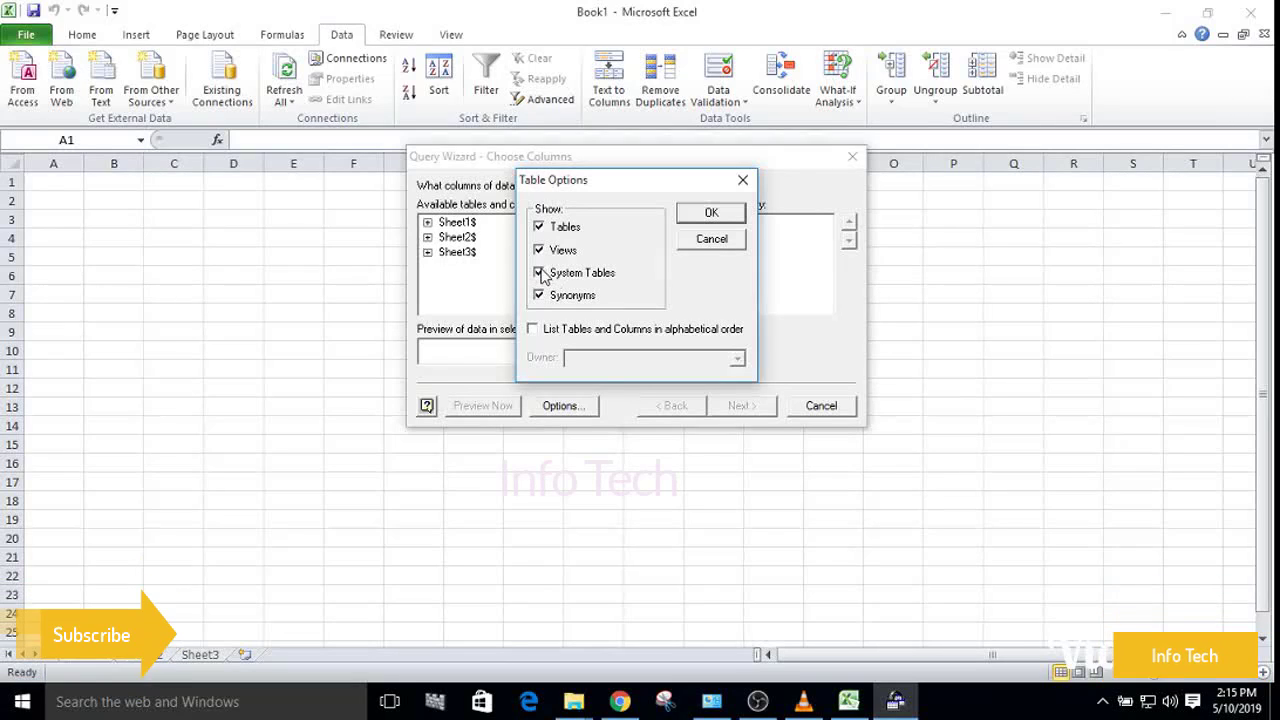
left_click(700, 216)
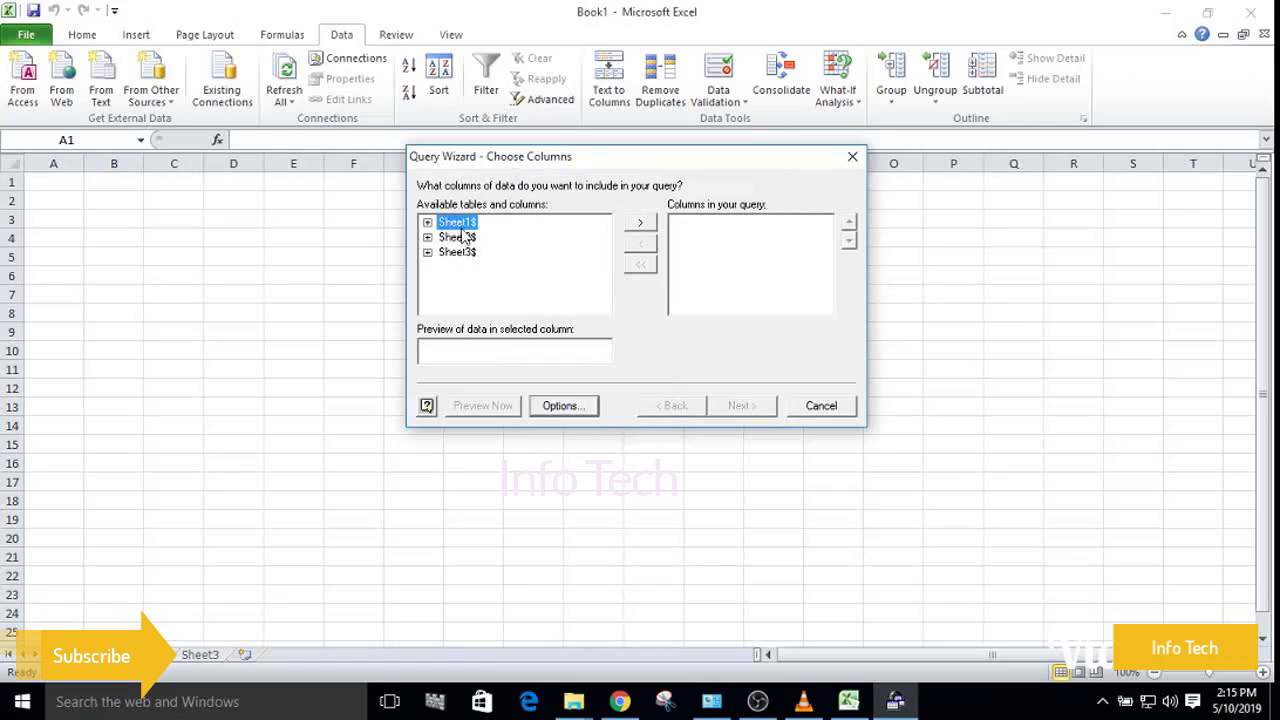
Step: Include all Sheet1$ columns in the query, skip filtering and sorting, and finish by viewing the data in Microsoft Query
left_click(641, 224)
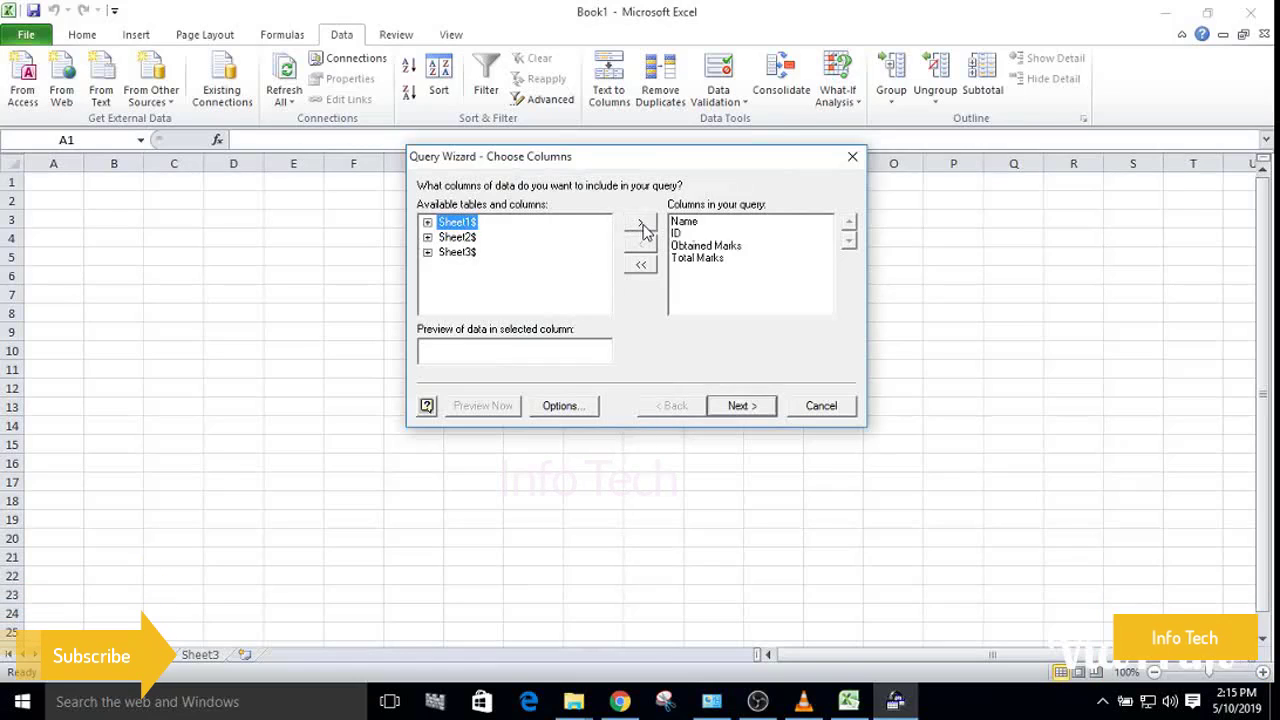
left_click(755, 416)
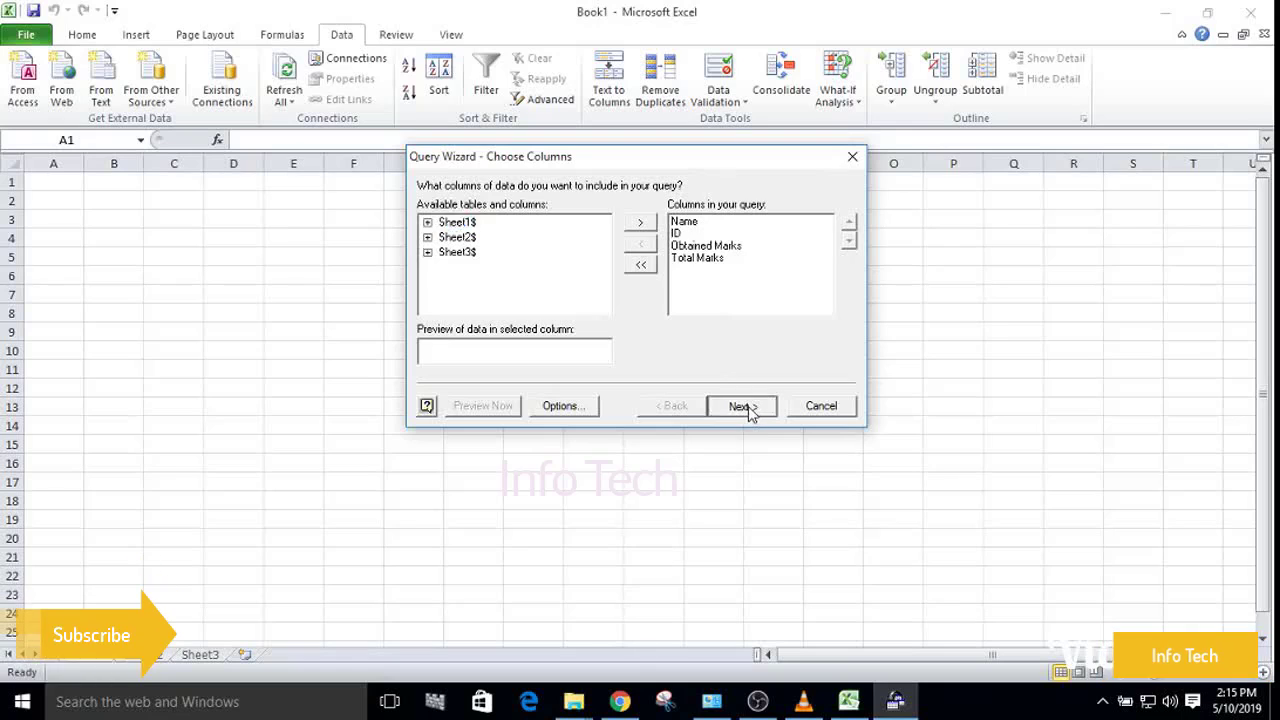
left_click(752, 413)
left_click(750, 410)
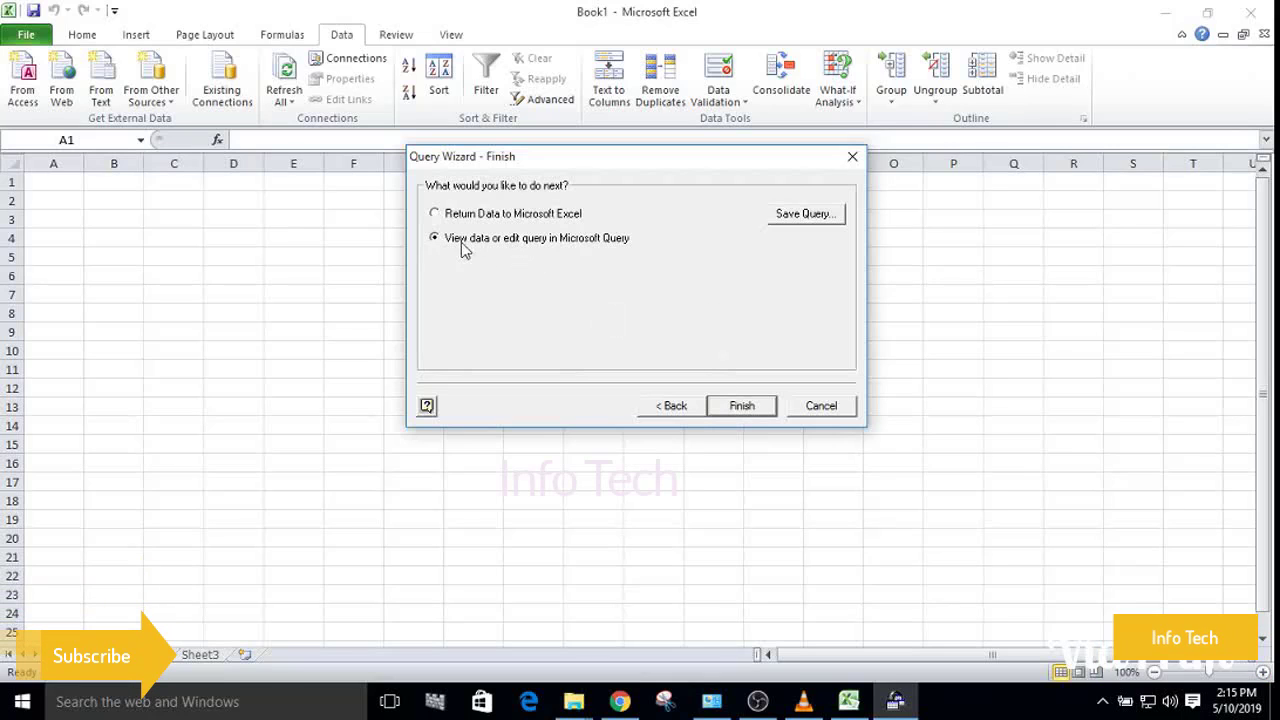
left_click(744, 407)
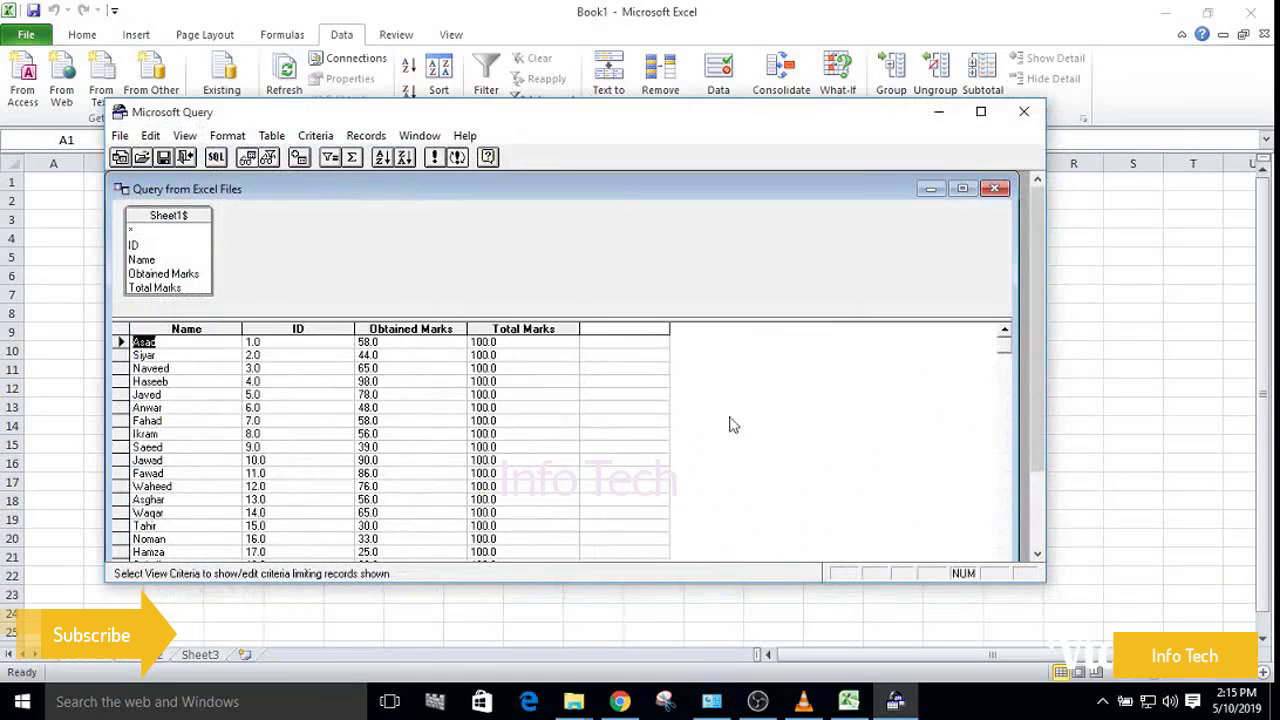
Step: Display the query's criteria pane and add a criterion on the ID field with the parameter value [search]
left_click_drag(609, 119, 698, 108)
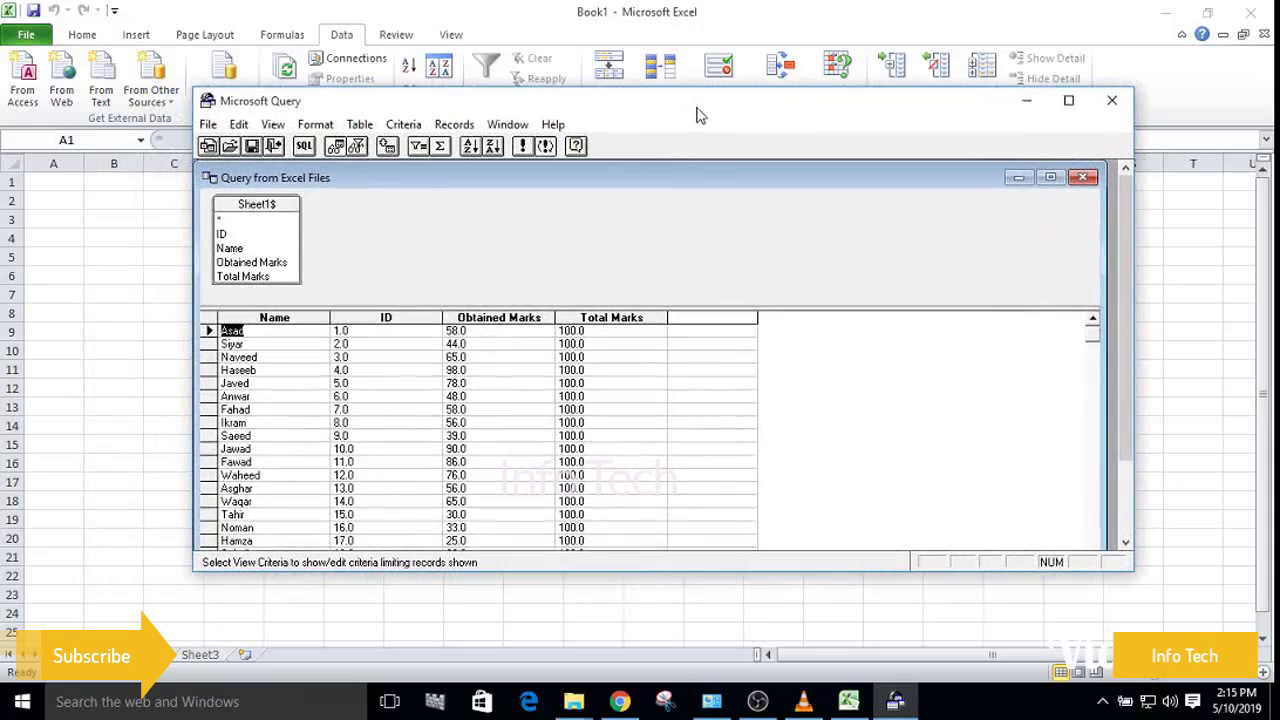
left_click(357, 147)
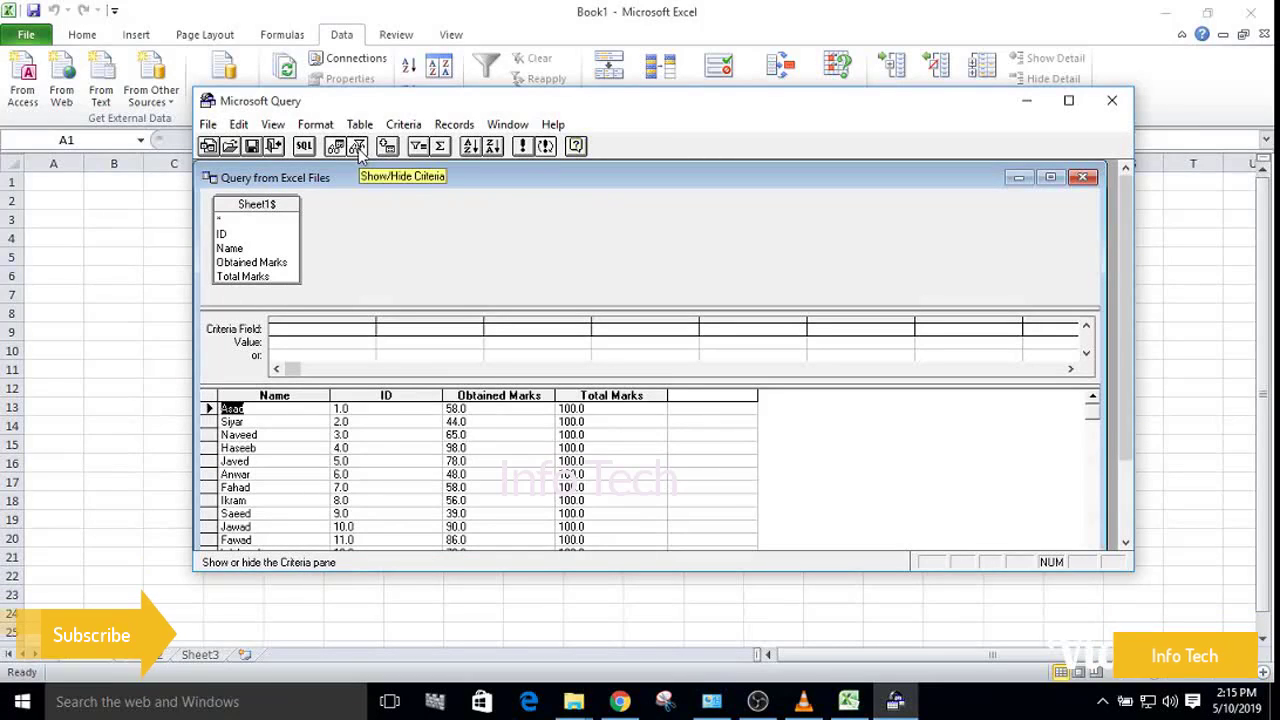
left_click(227, 235)
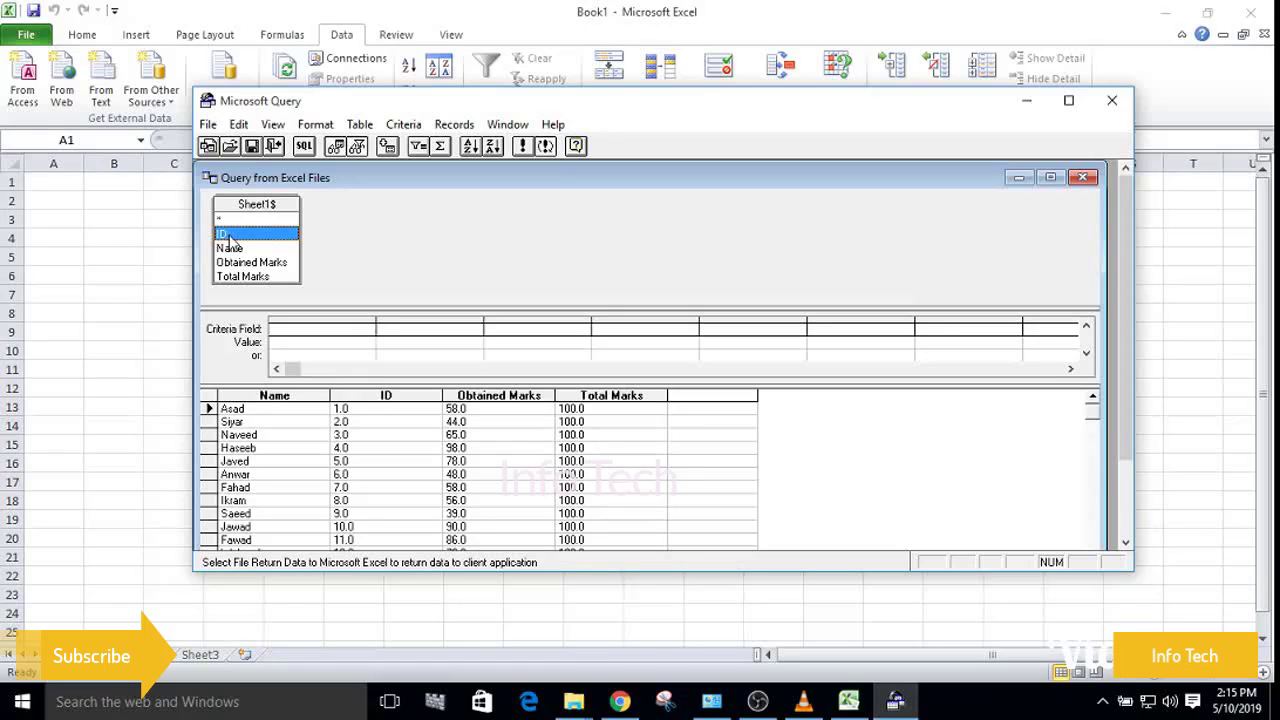
left_click_drag(229, 240, 310, 330)
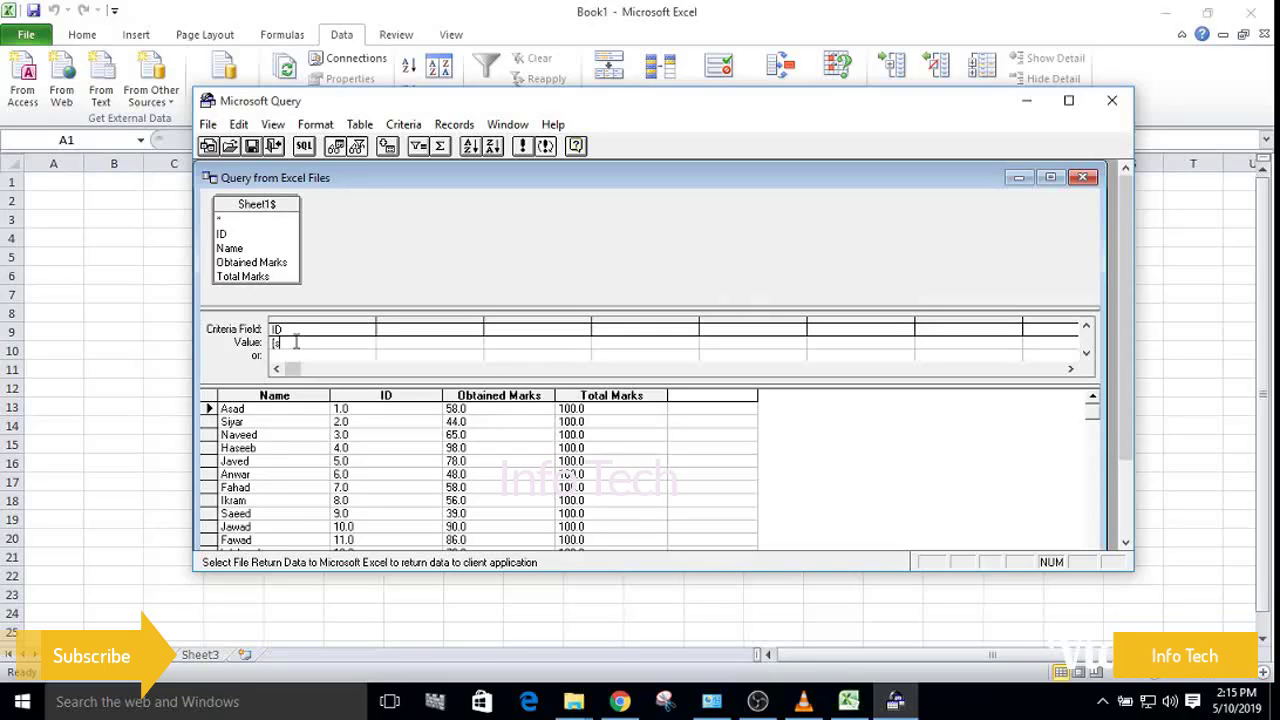
type("earch")
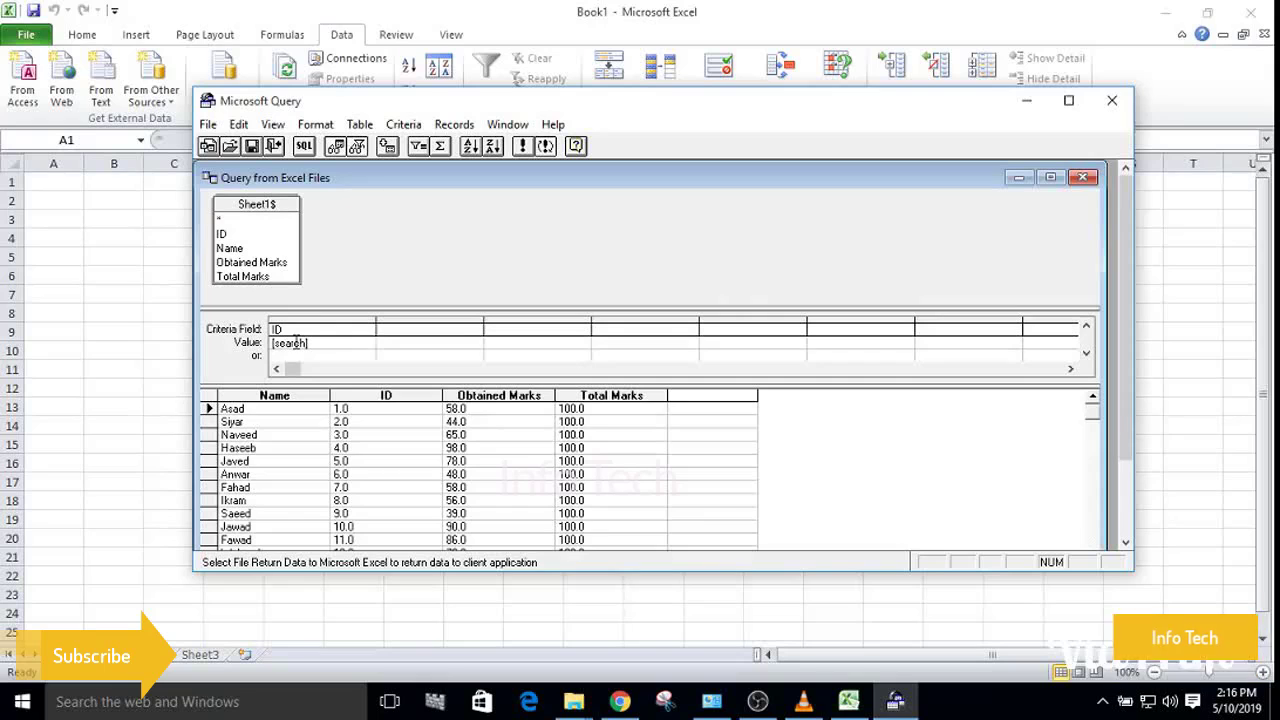
Step: Return the query data to Excel with the search parameter left blank, placing it as a table at cell A1 of the existing worksheet
left_click(274, 147)
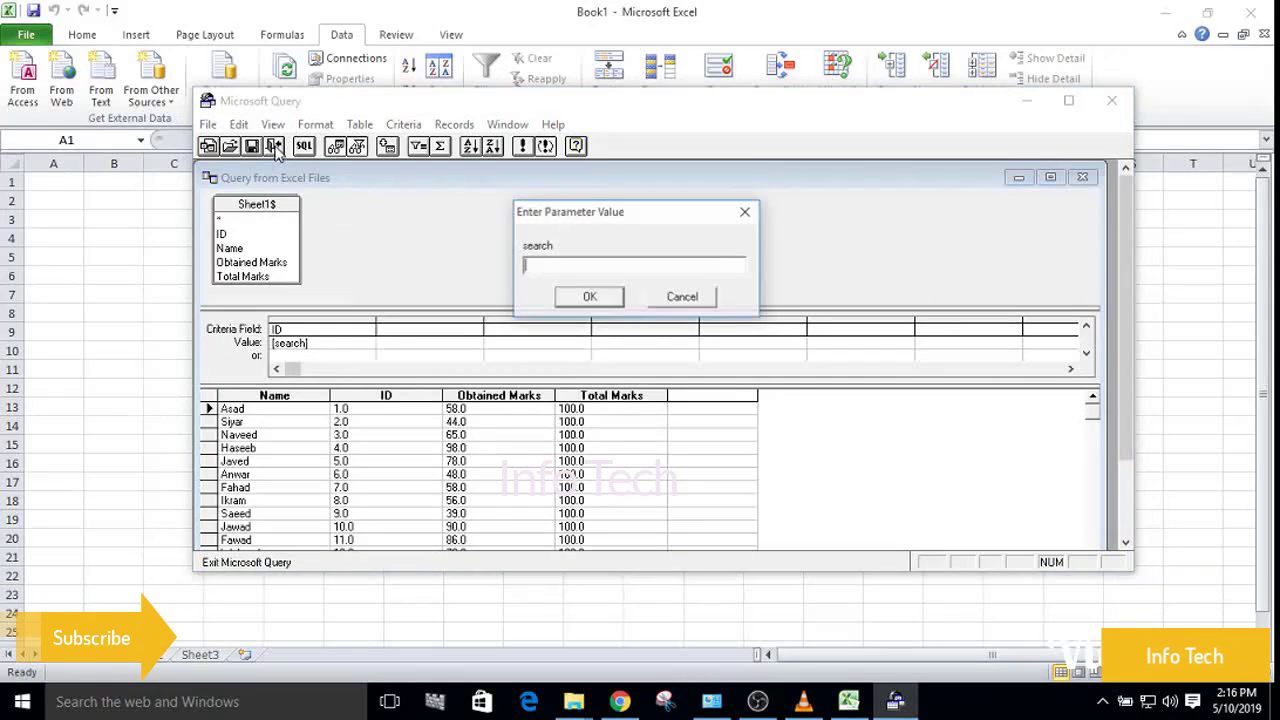
left_click(578, 298)
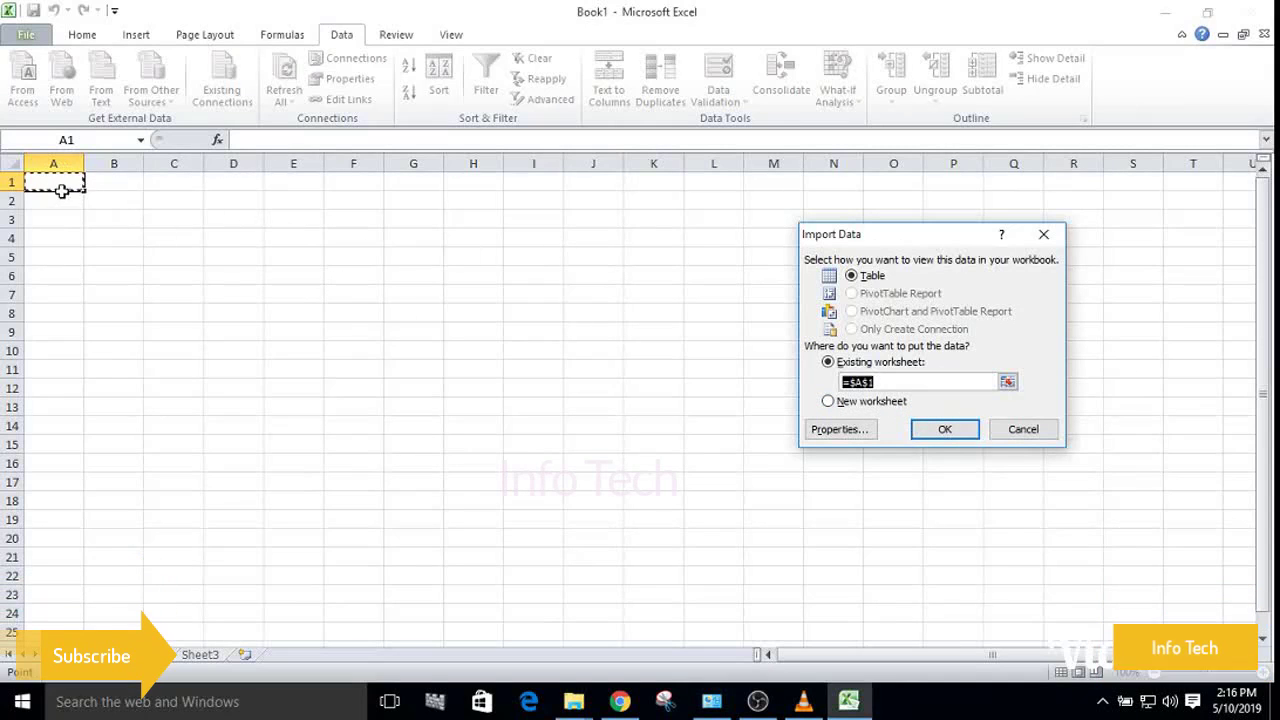
left_click(946, 432)
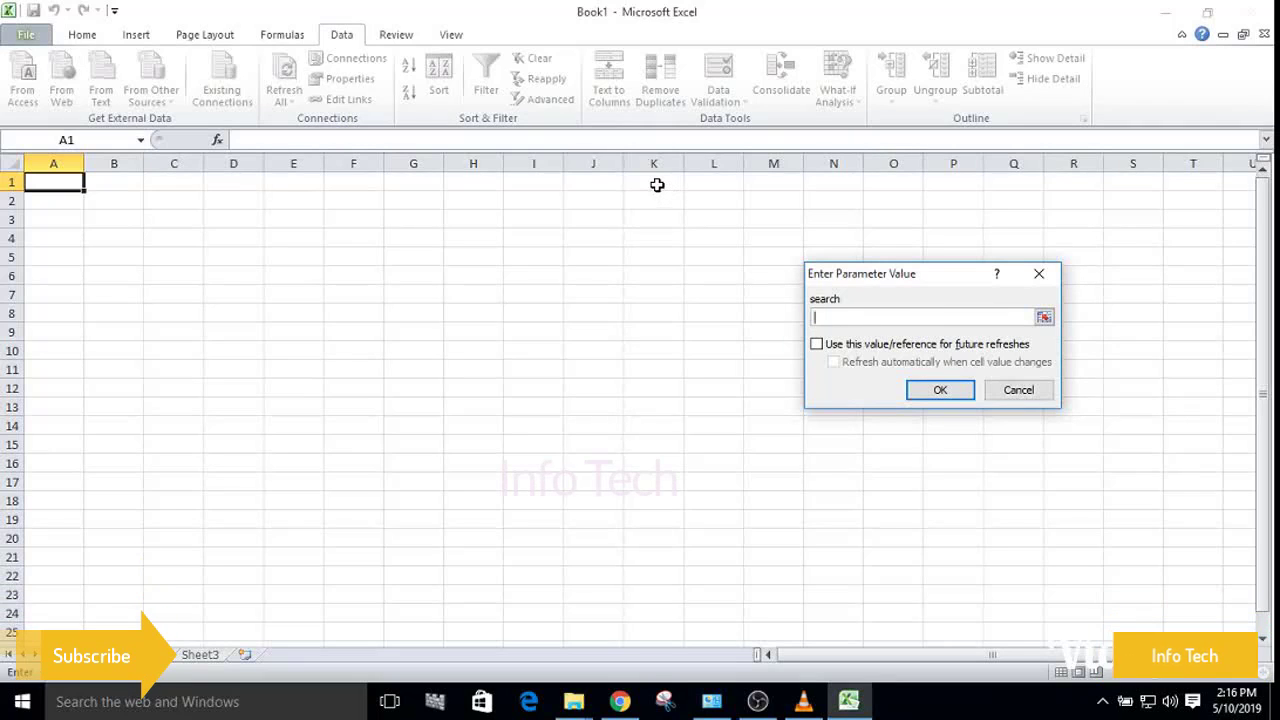
Step: Link the search parameter to cell K1 of Sheet1, using that reference for future refreshes and refreshing automatically when the cell changes
left_click(657, 185)
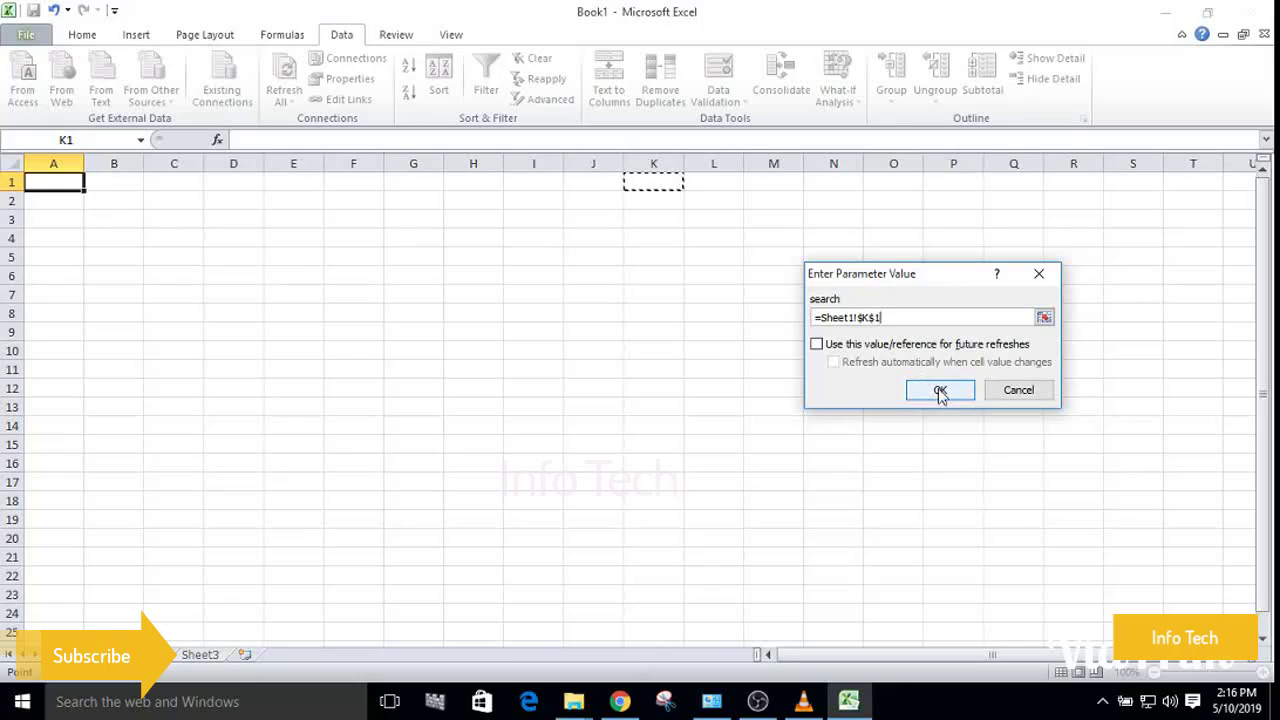
left_click(818, 346)
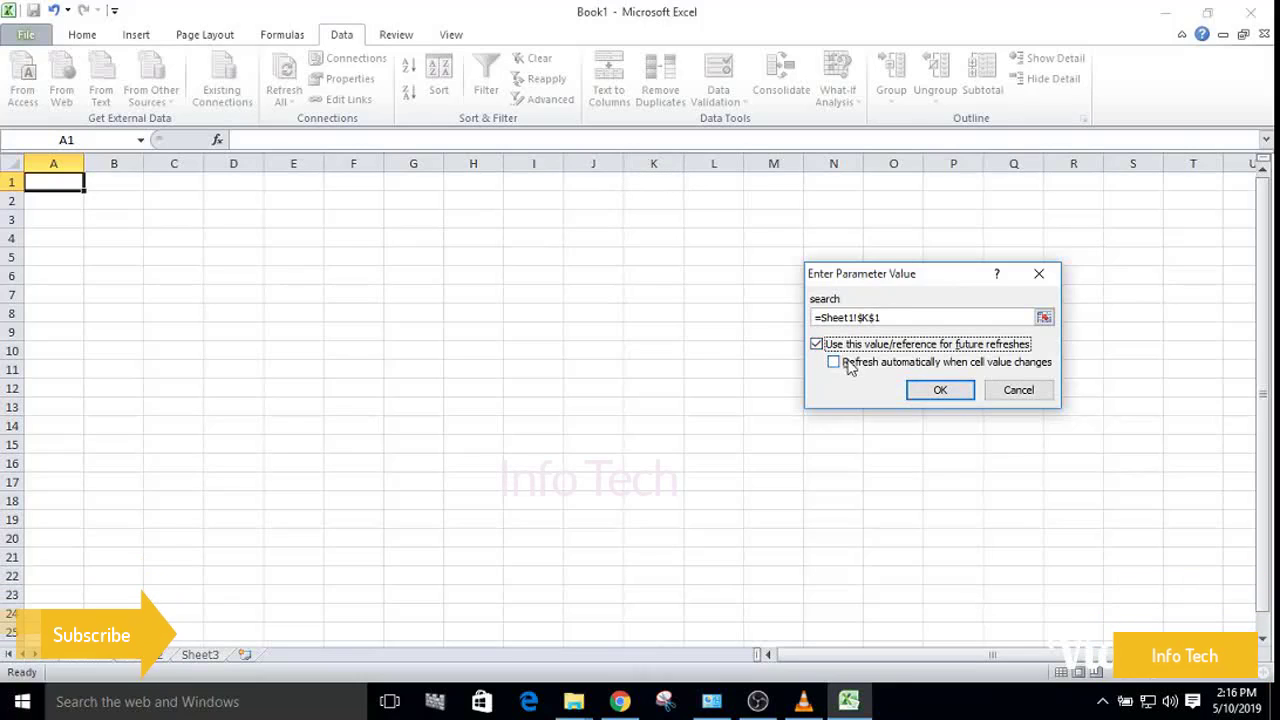
left_click(836, 365)
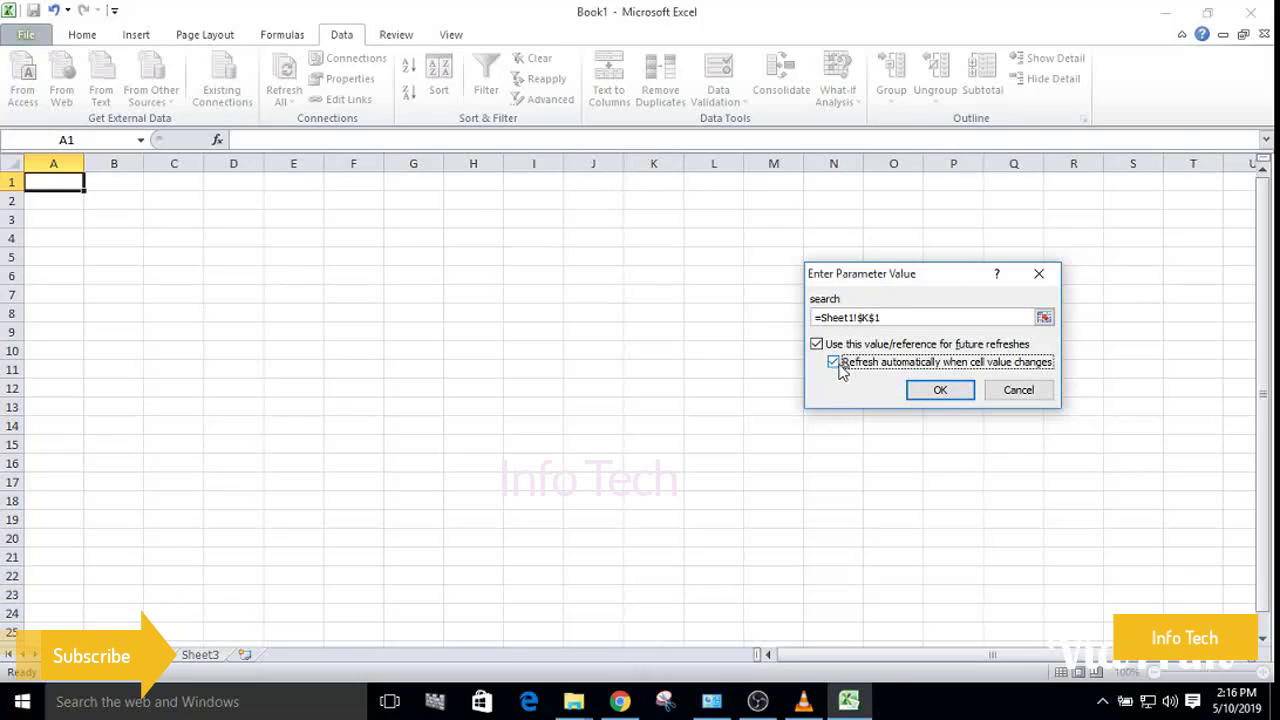
left_click(940, 395)
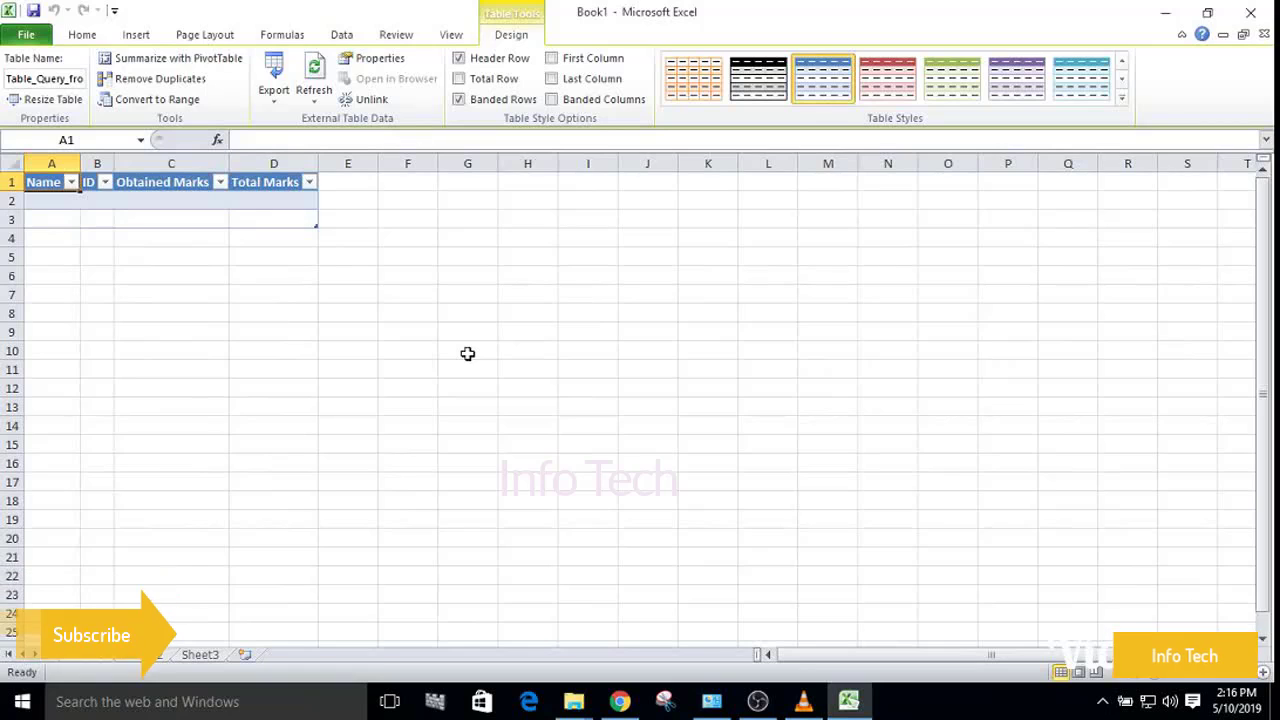
Step: Test the lookup by entering the IDs 1, 5 and 6 one after another in cell K1
left_click(709, 184)
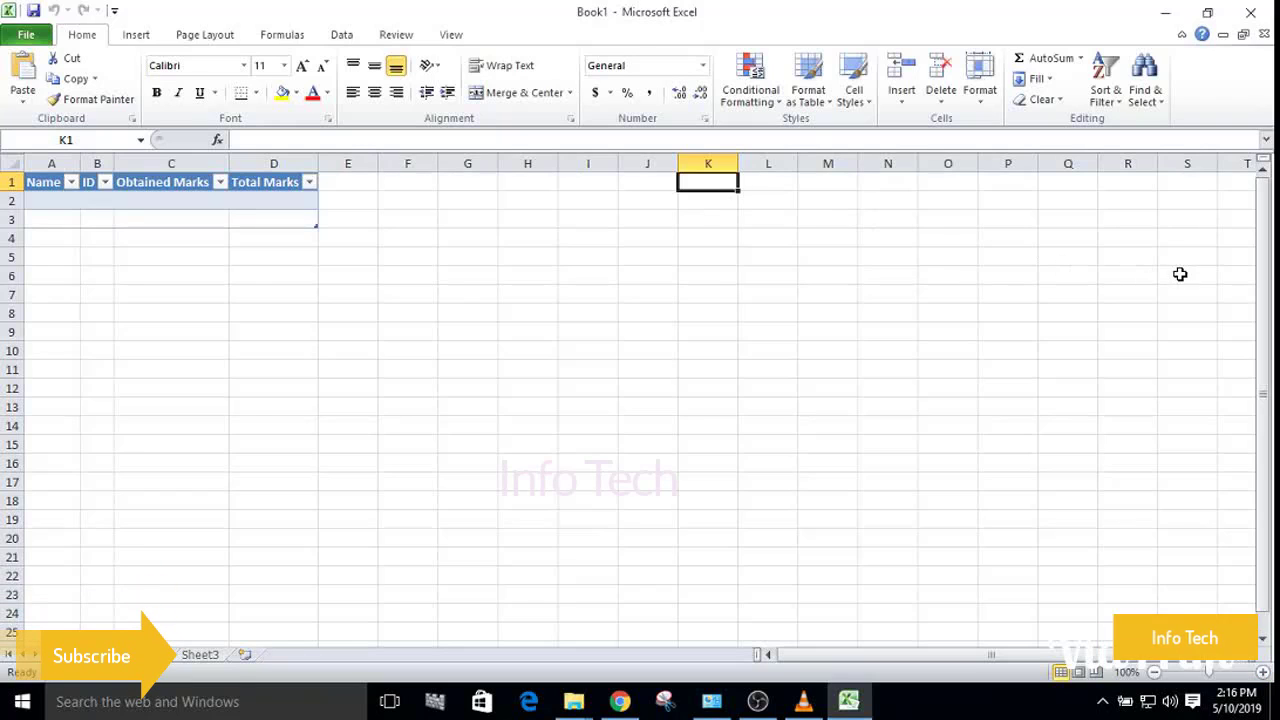
type("1")
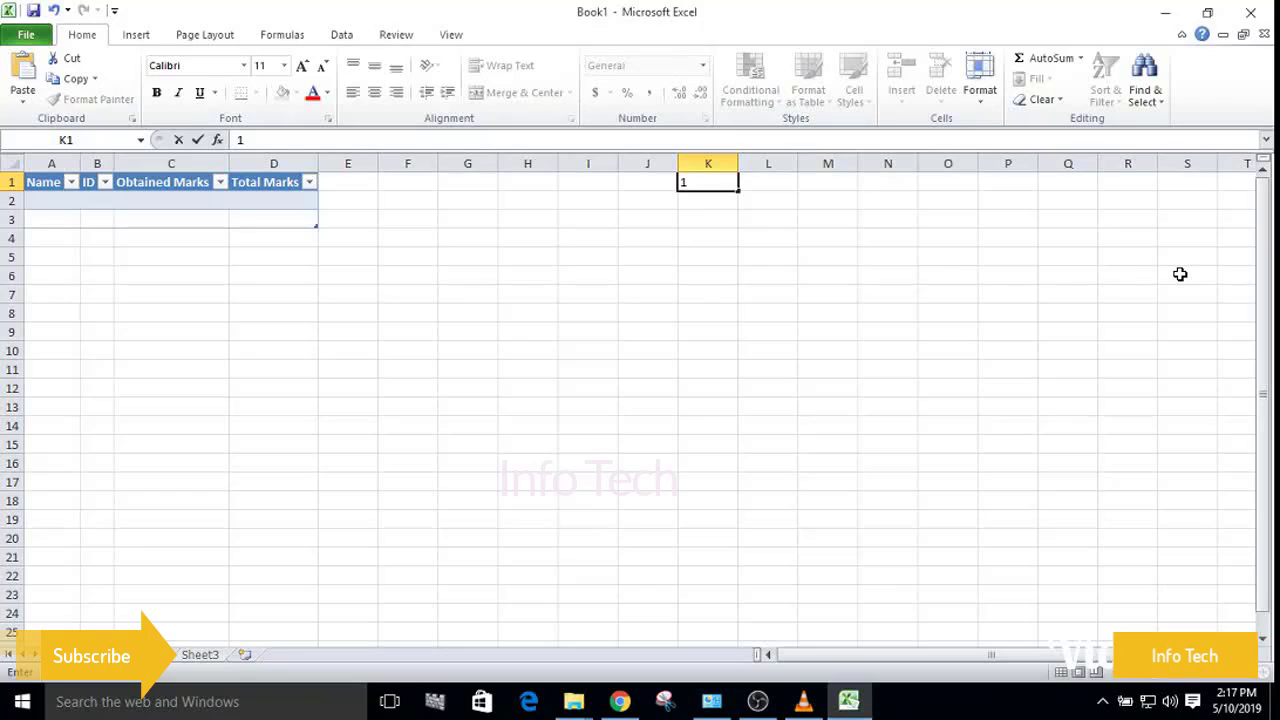
key("Return")
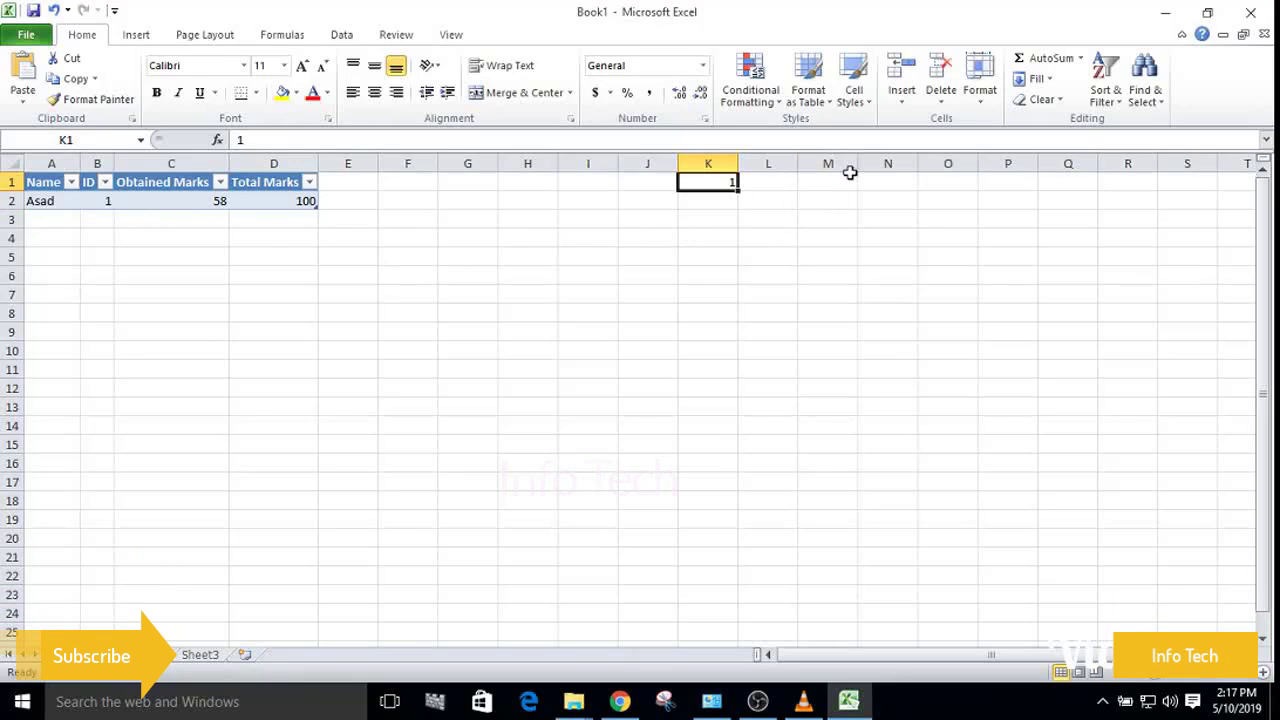
key("BackSpace")
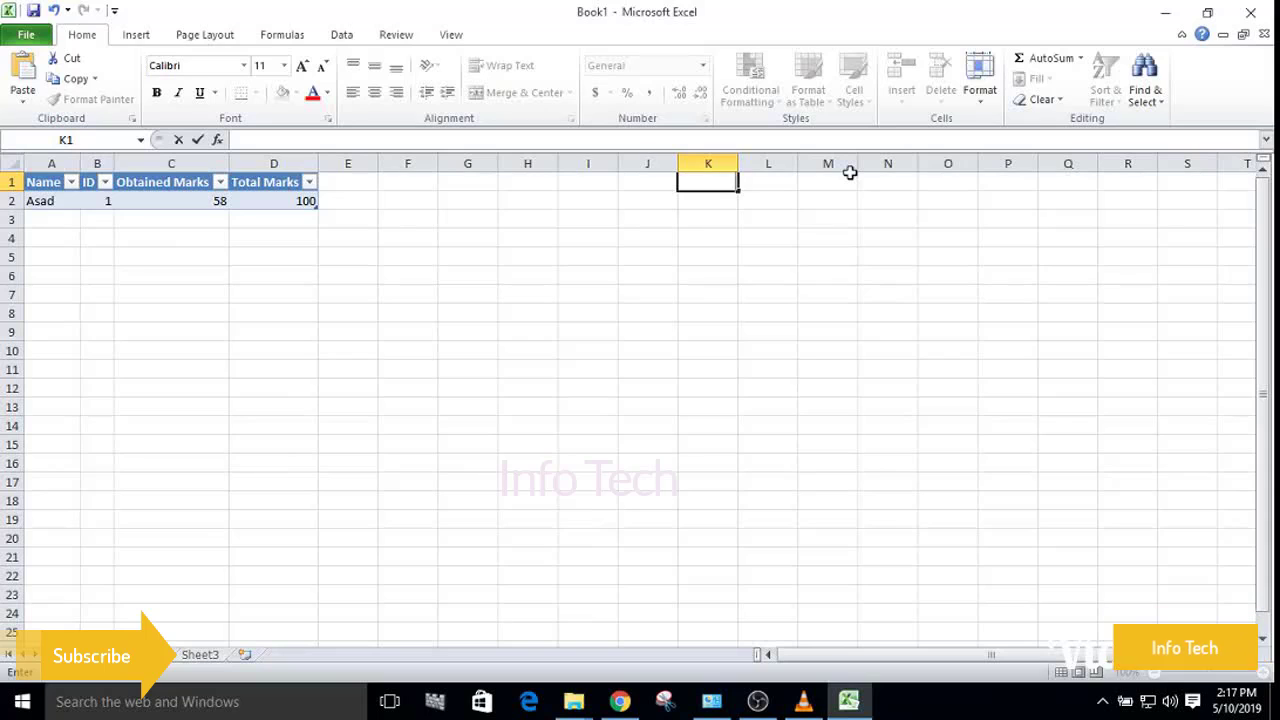
key("Return")
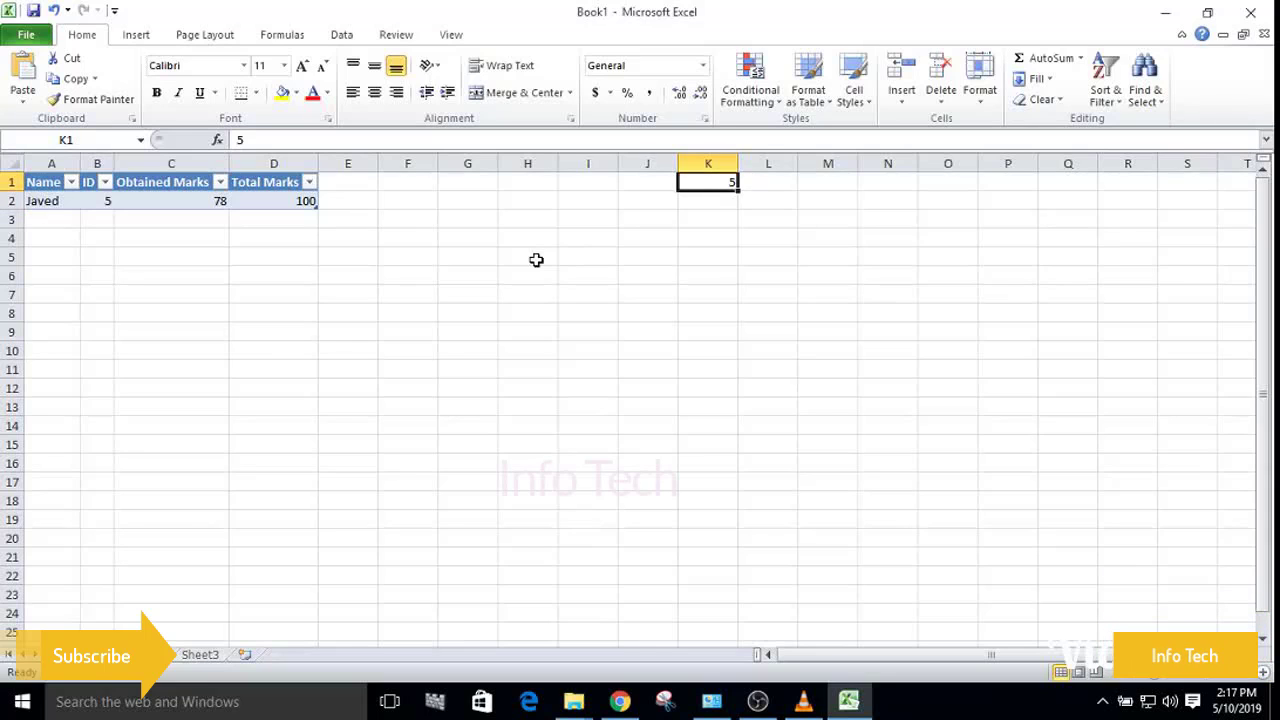
key("BackSpace")
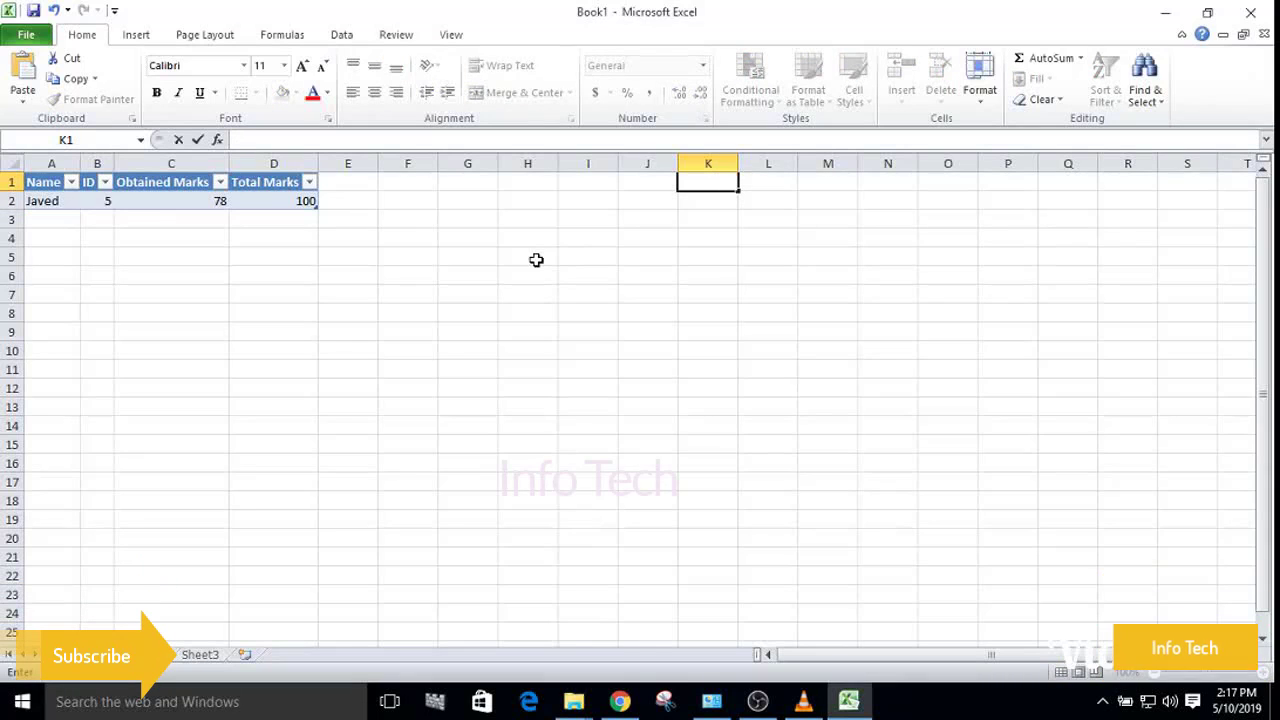
key("Return")
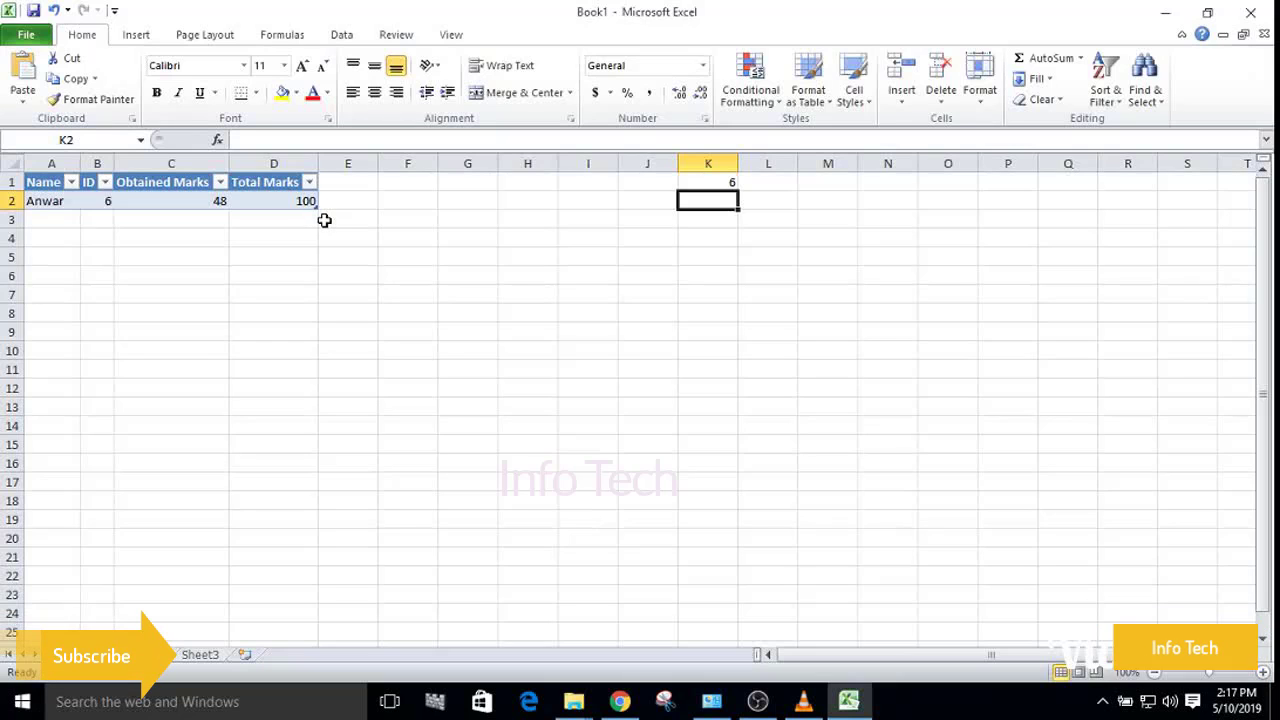
Step: Minimize Excel, switch to Chrome, highlight the address of the Smartphone Information Zone blog and look through its home page down to the contact form
left_click(1164, 13)
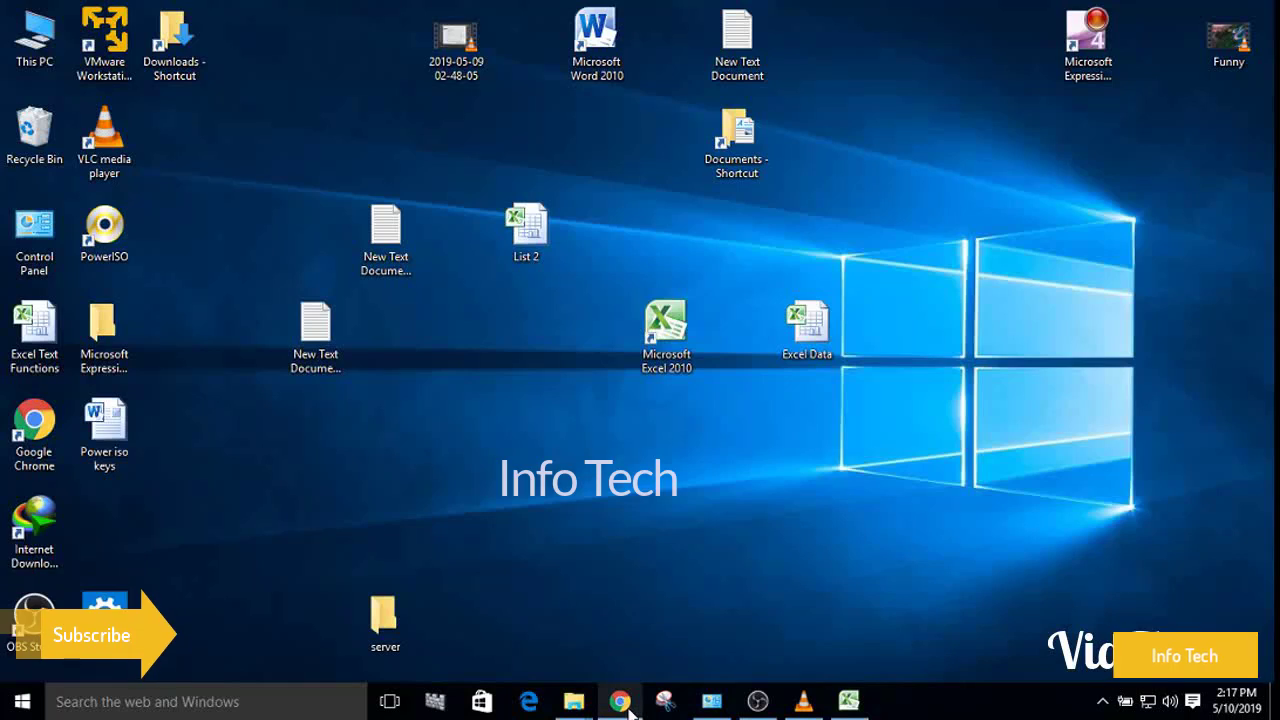
left_click(620, 700)
left_click(848, 15)
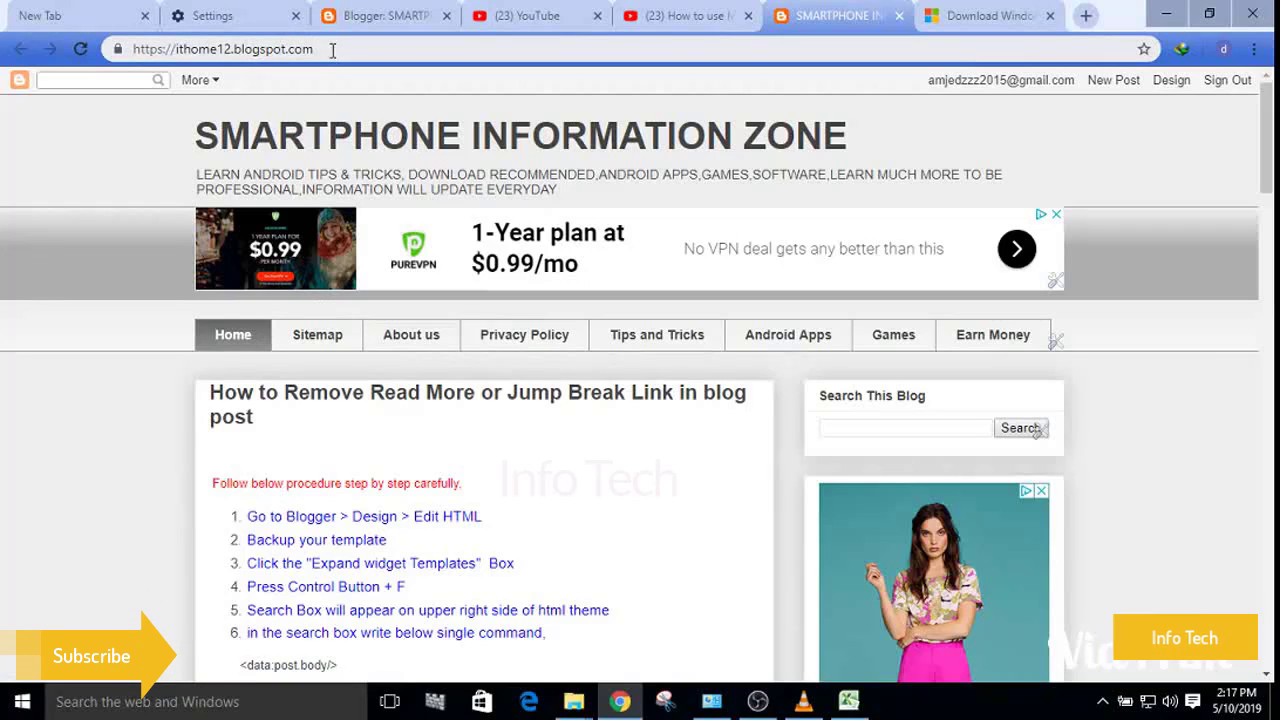
left_click_drag(331, 48, 135, 48)
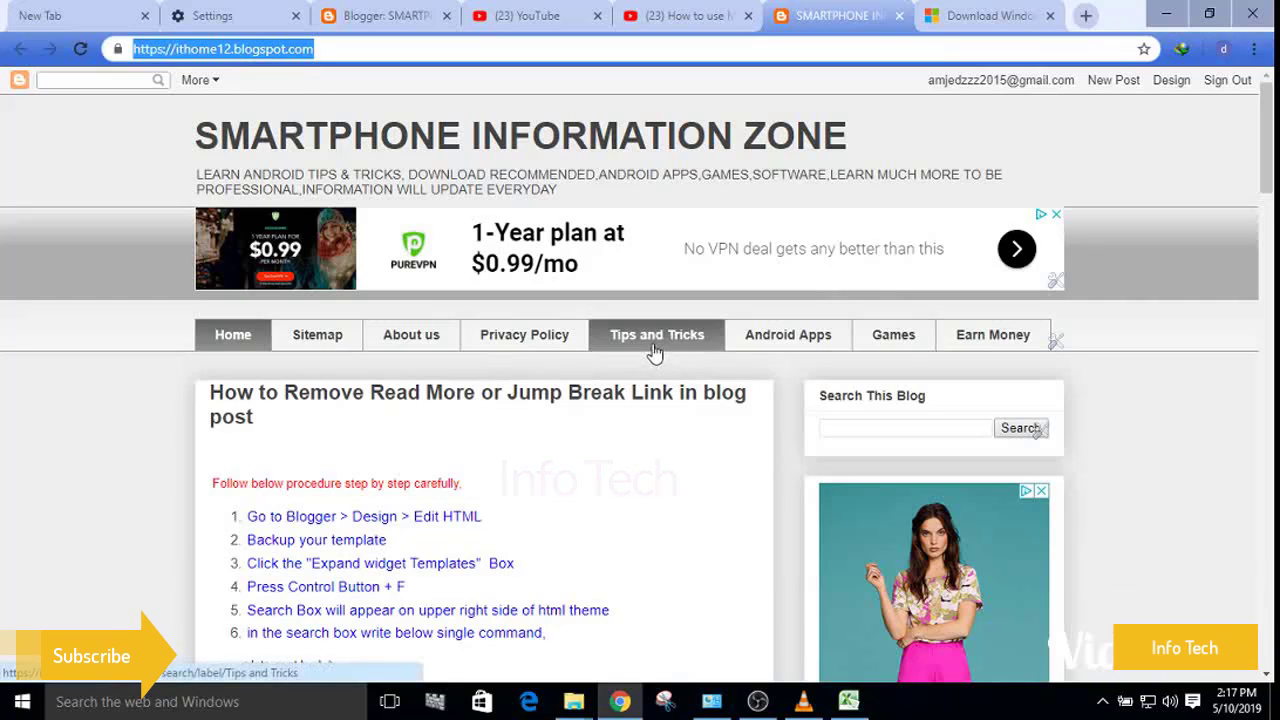
scroll(767, 303, "down", 1)
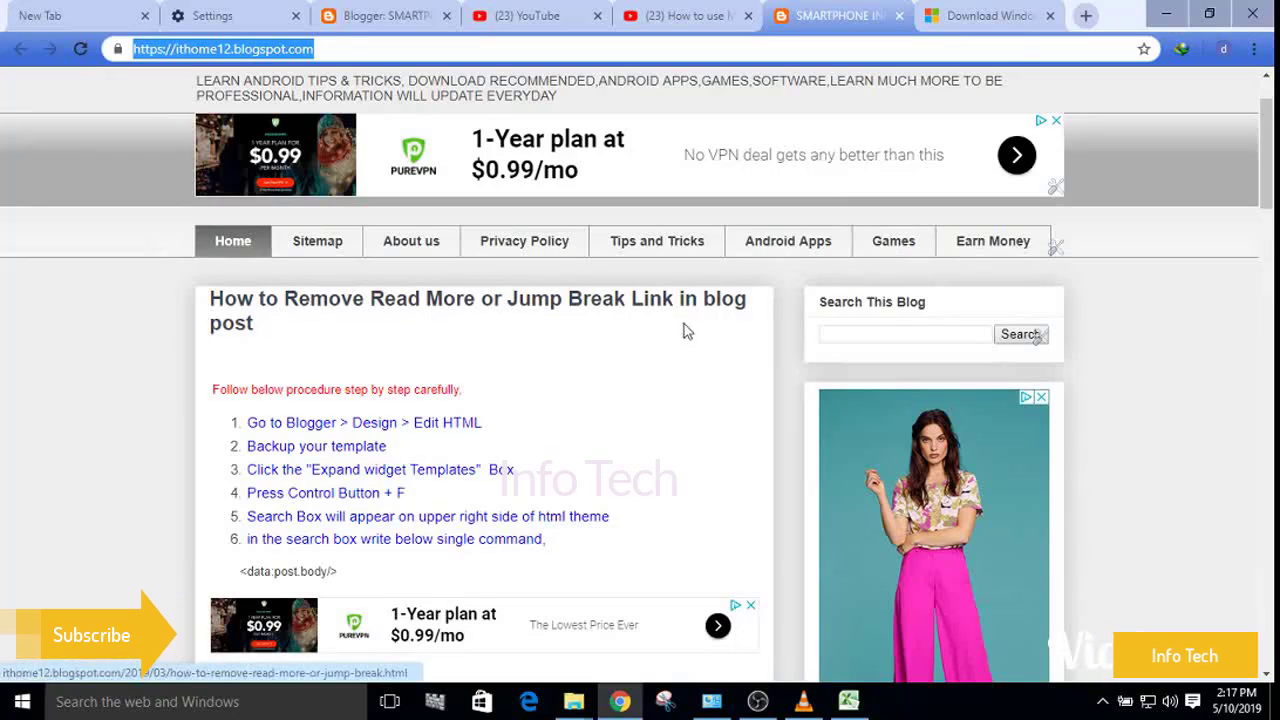
scroll(610, 310, "down", 5)
scroll(566, 330, "down", 20)
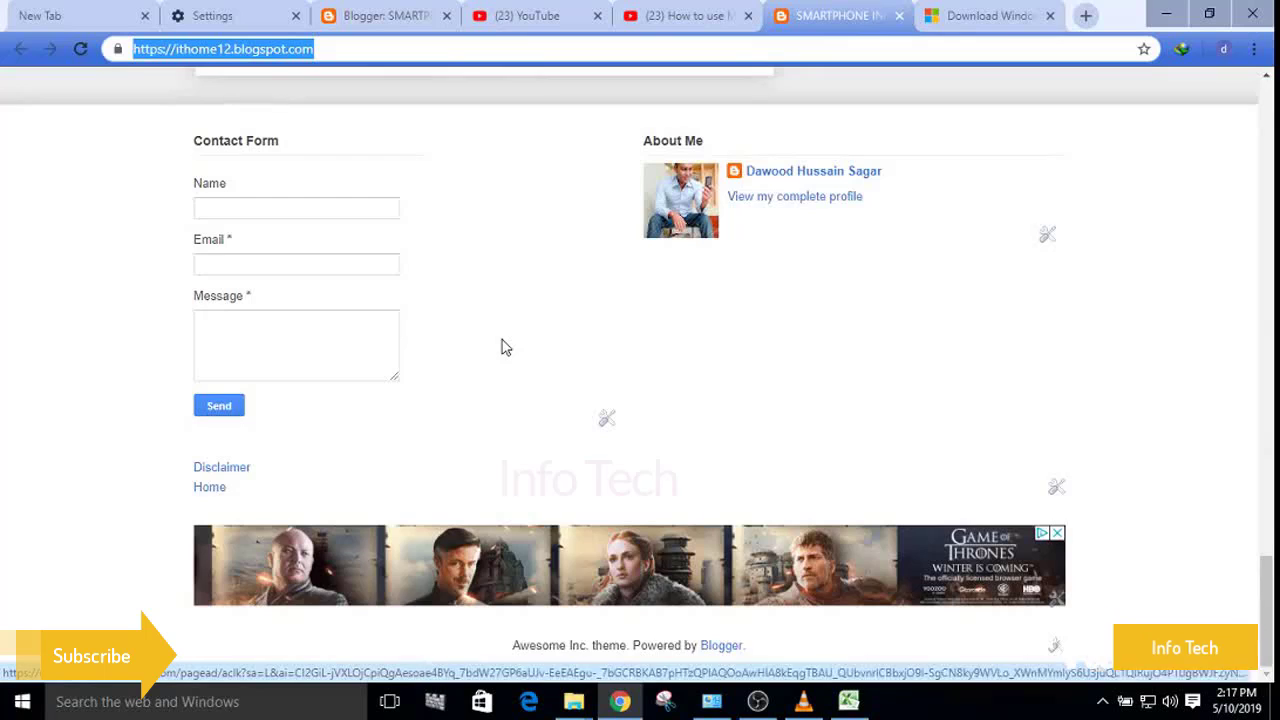
scroll(502, 346, "up", 10)
Step: Like the YouTube video "How to use Mobile Internet in Pc/Laptop", subscribe to the info tech channel and turn on its notifications
left_click(680, 20)
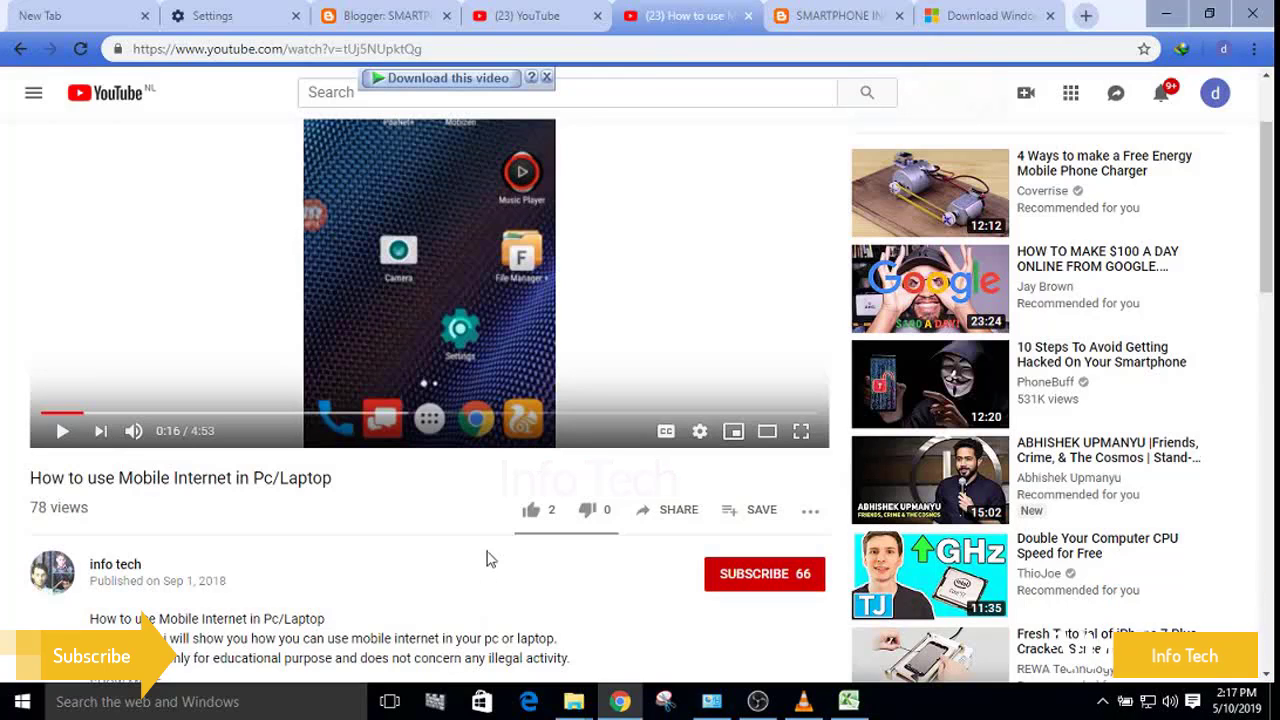
left_click(538, 513)
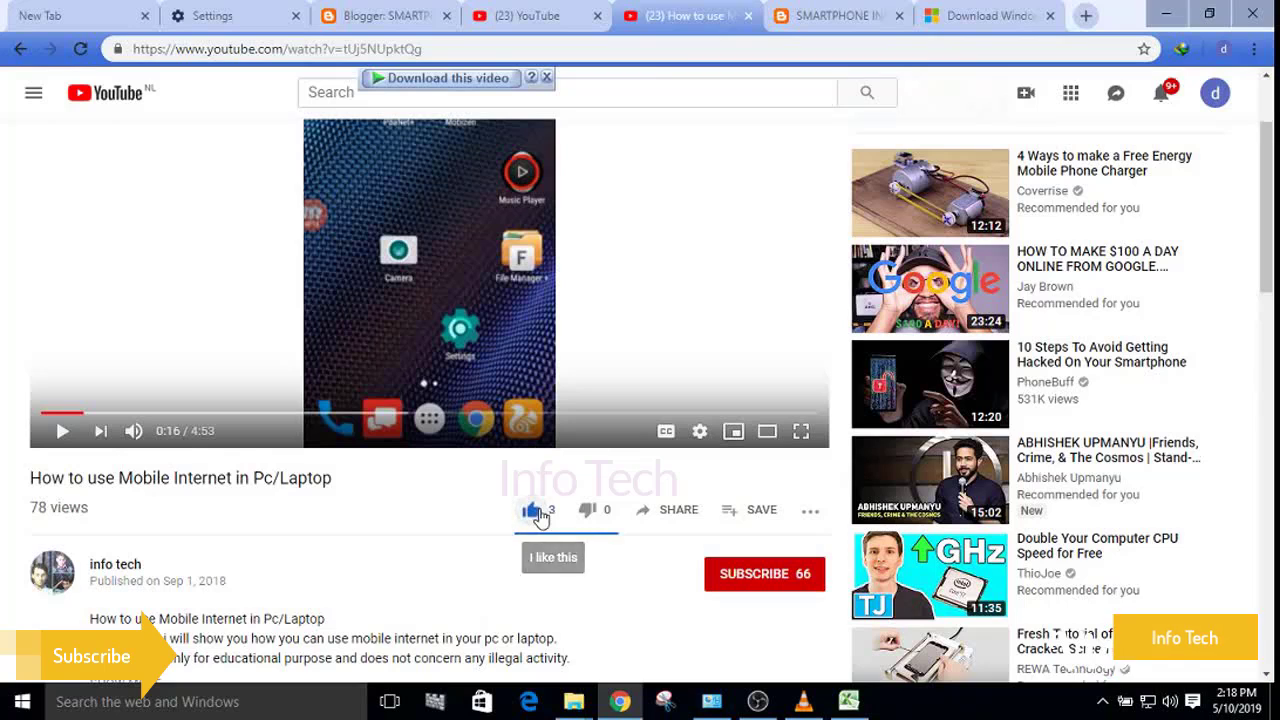
left_click(752, 576)
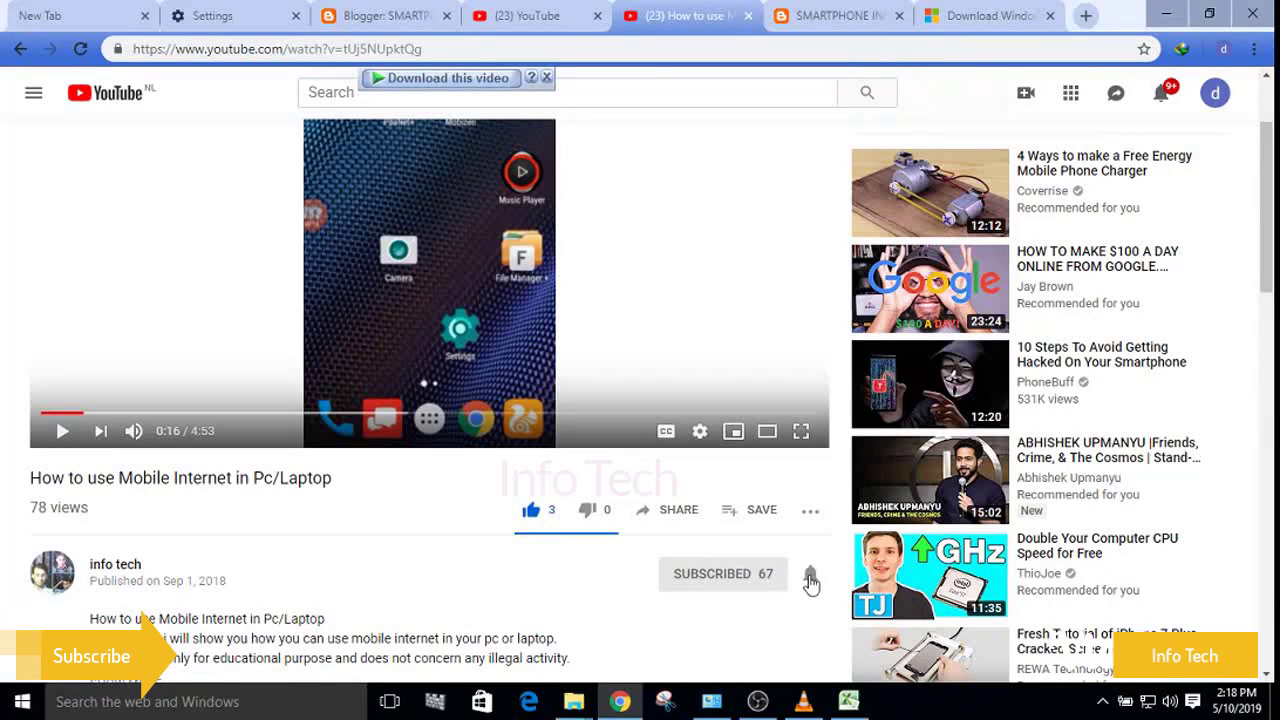
left_click(810, 578)
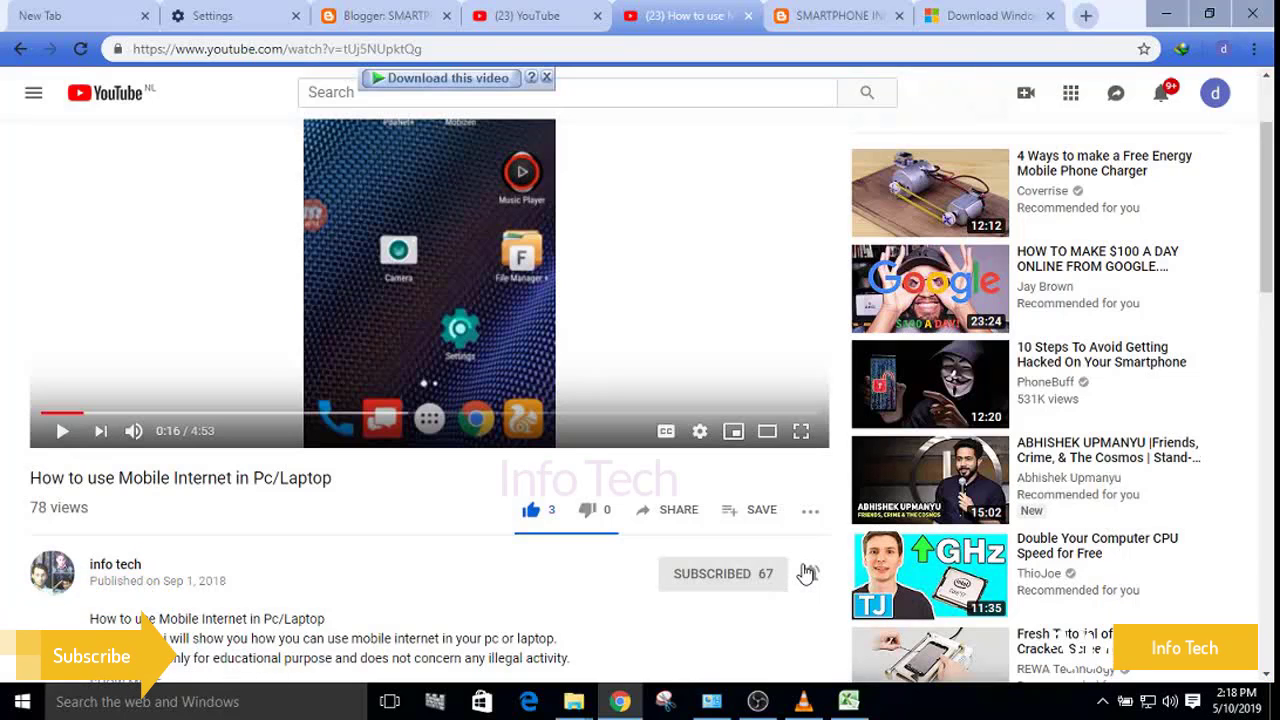
left_click(758, 702)
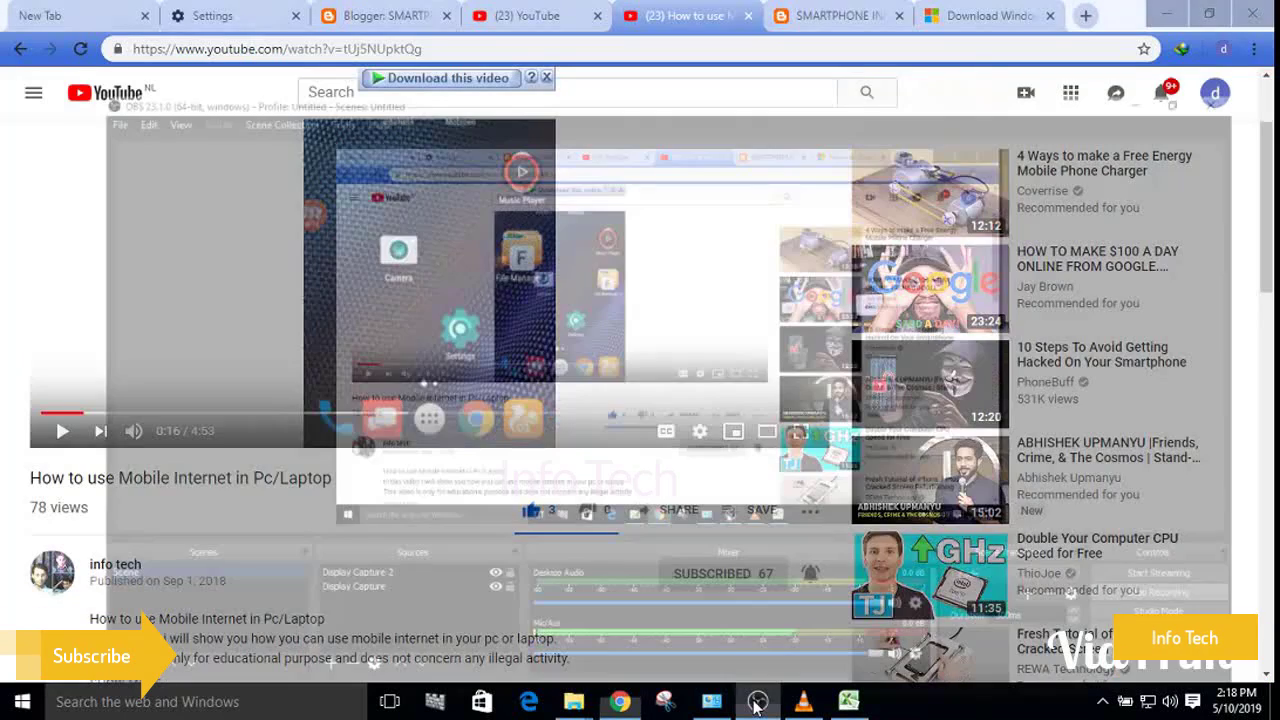